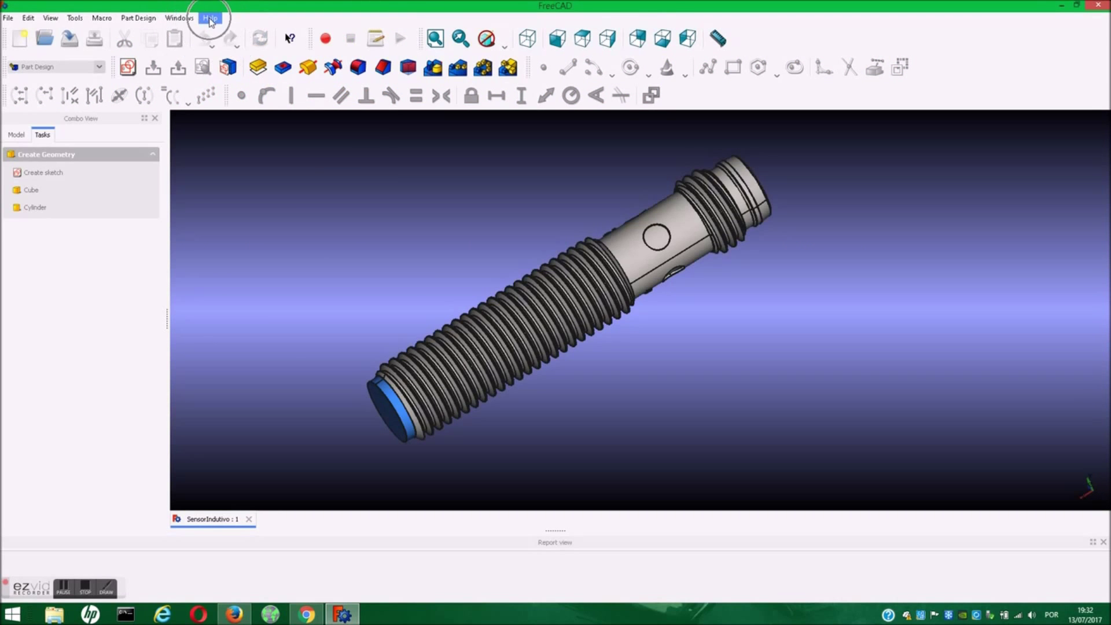
Check the FreeCAD version in the About dialog, then close it
click(211, 19)
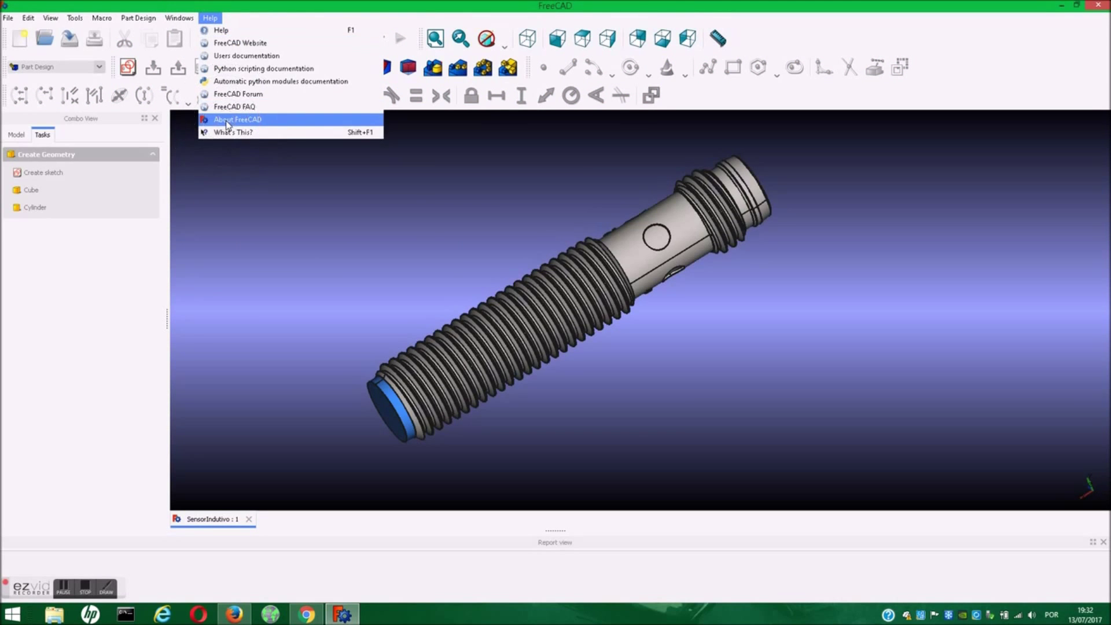
click(226, 120)
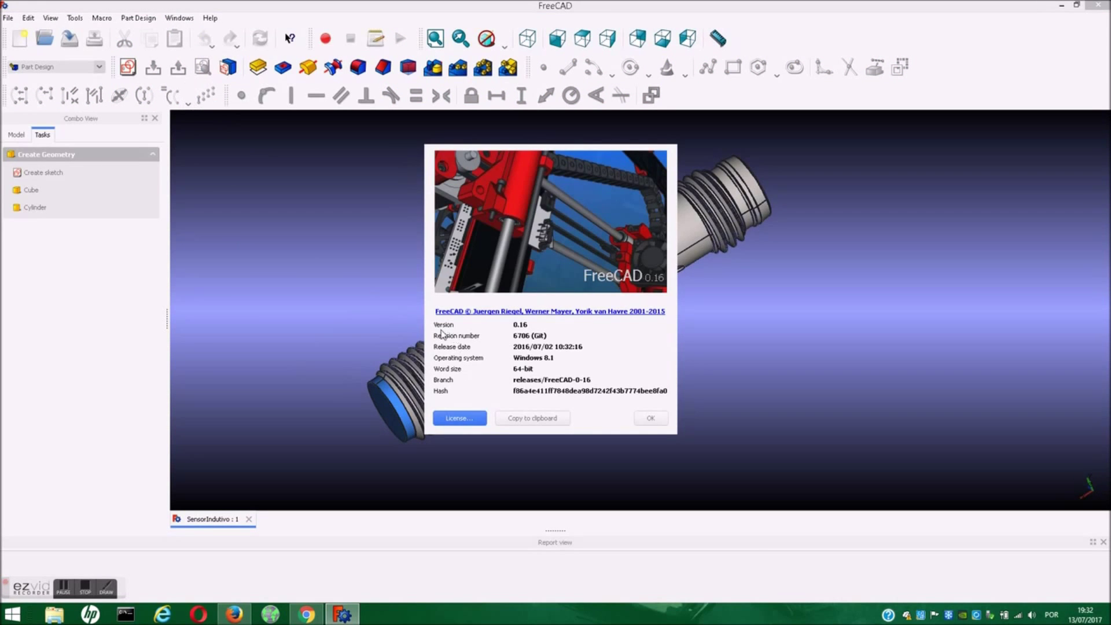
click(650, 418)
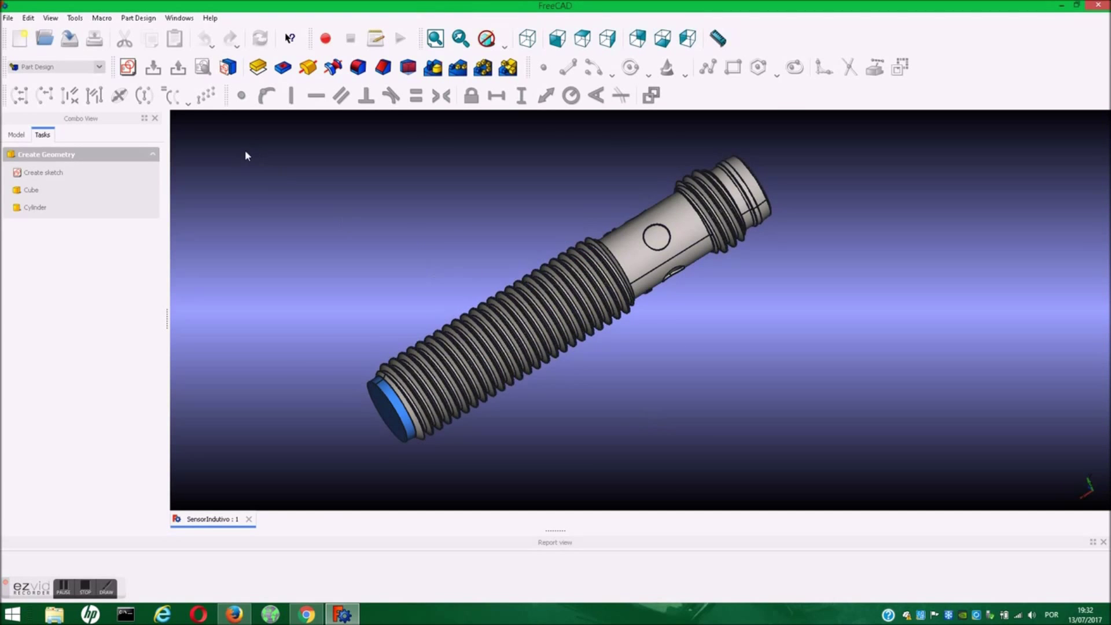
In Firefox, scroll the Macro CloneConvert wiki page to Script and follow the Macro_CloneConvert.FCMacro Gist link
click(246, 618)
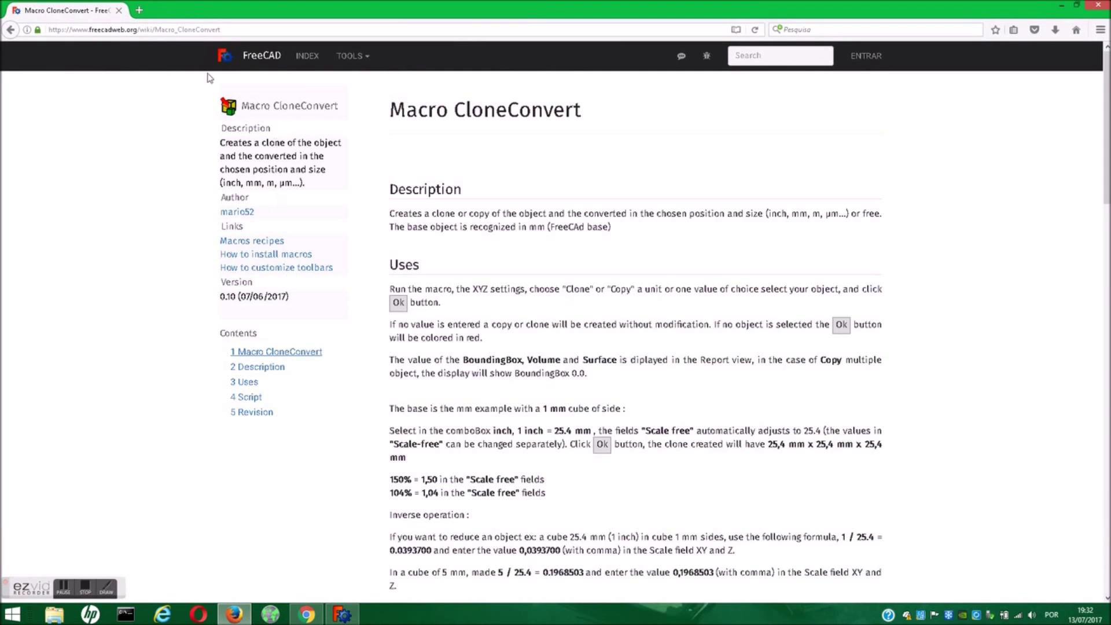
click(279, 29)
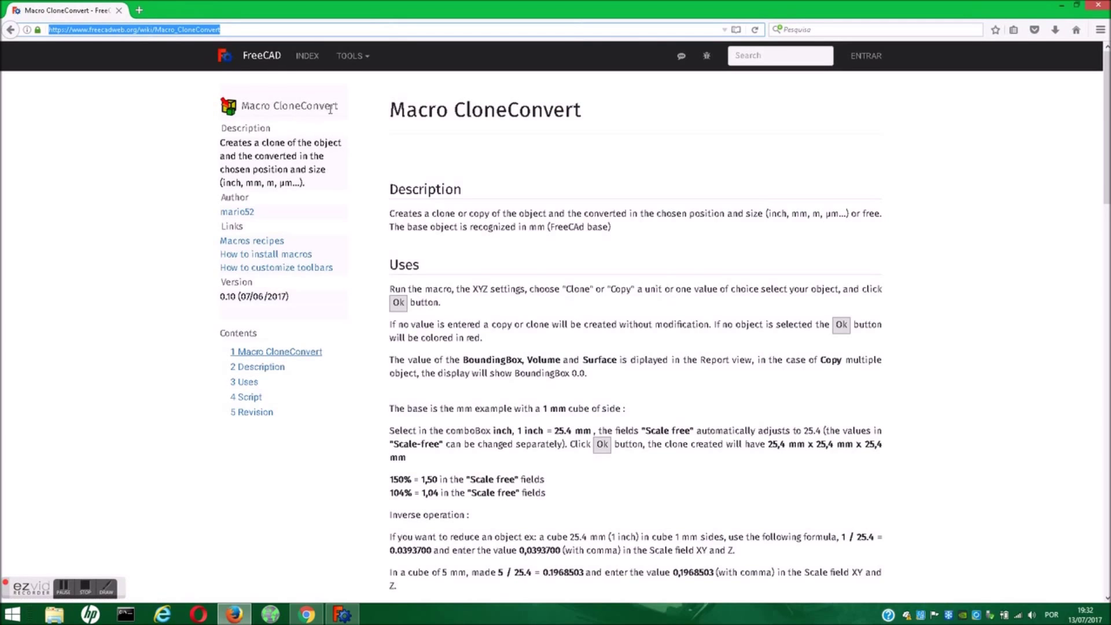
click(1108, 133)
mouse_move(1108, 133)
mouse_down()
mouse_move(1108, 414)
mouse_move(1088, 524)
mouse_up()
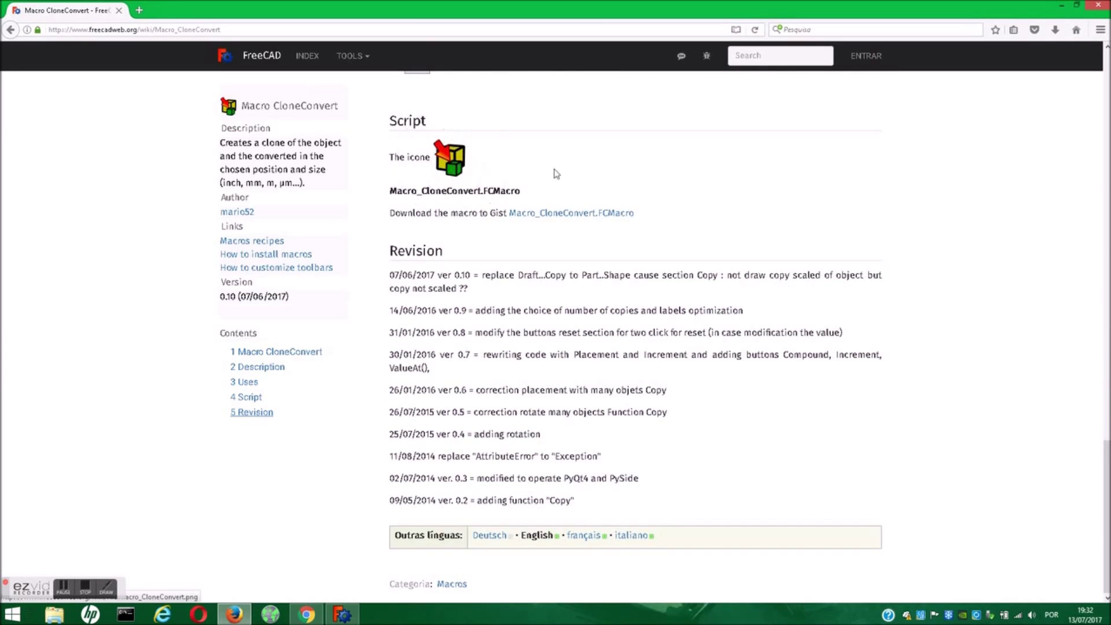
click(532, 217)
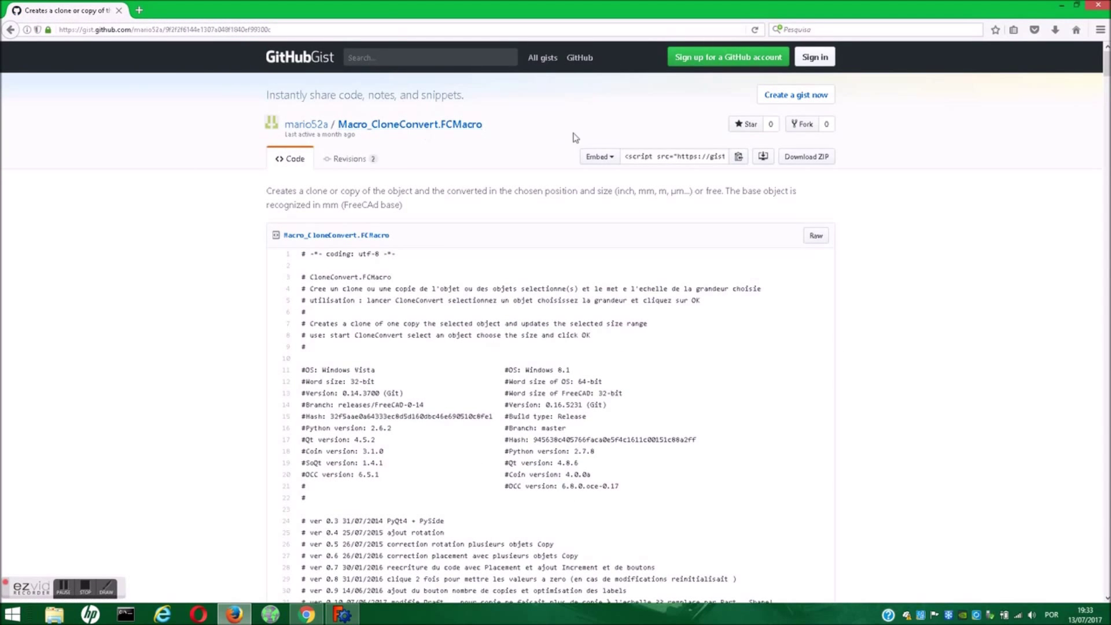
Save the gist as a ZIP, confirm it in the downloads list, and minimize Firefox
click(808, 157)
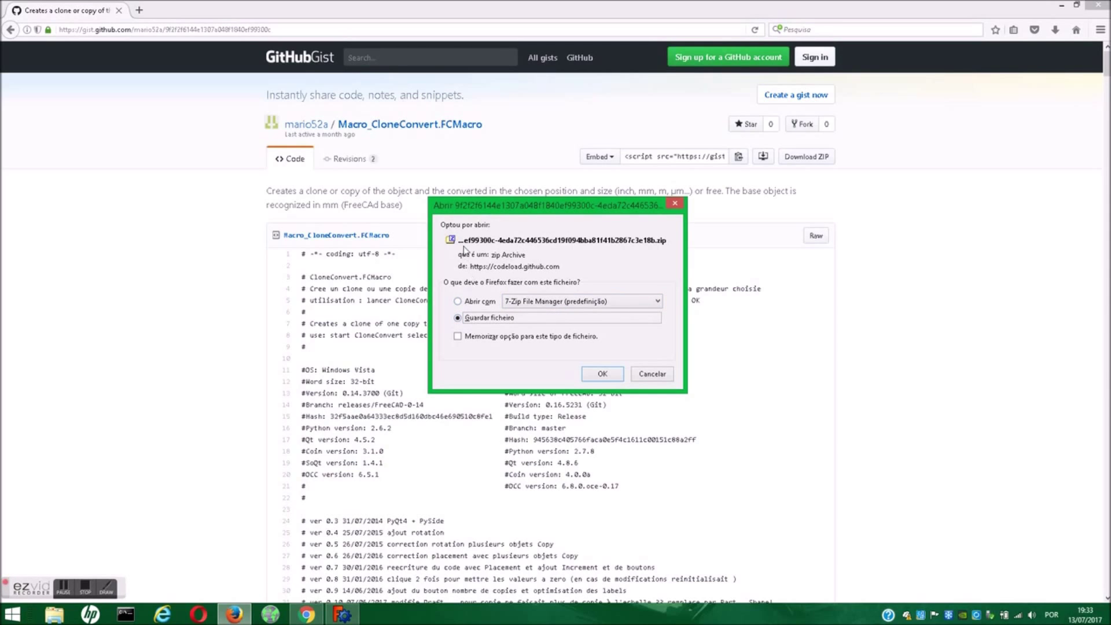
click(602, 374)
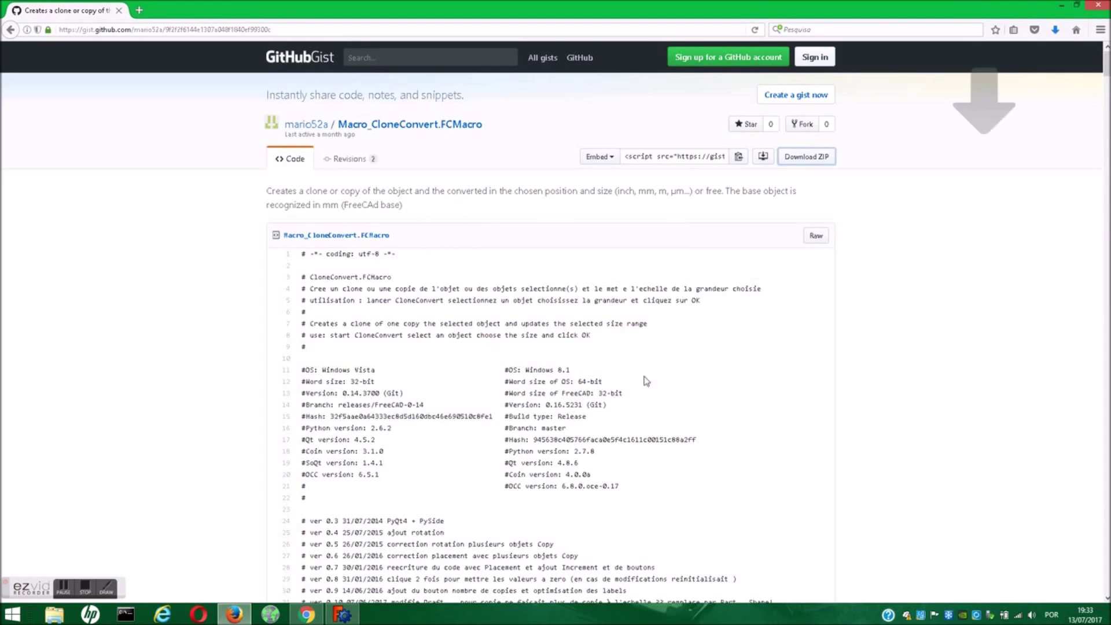
click(1057, 30)
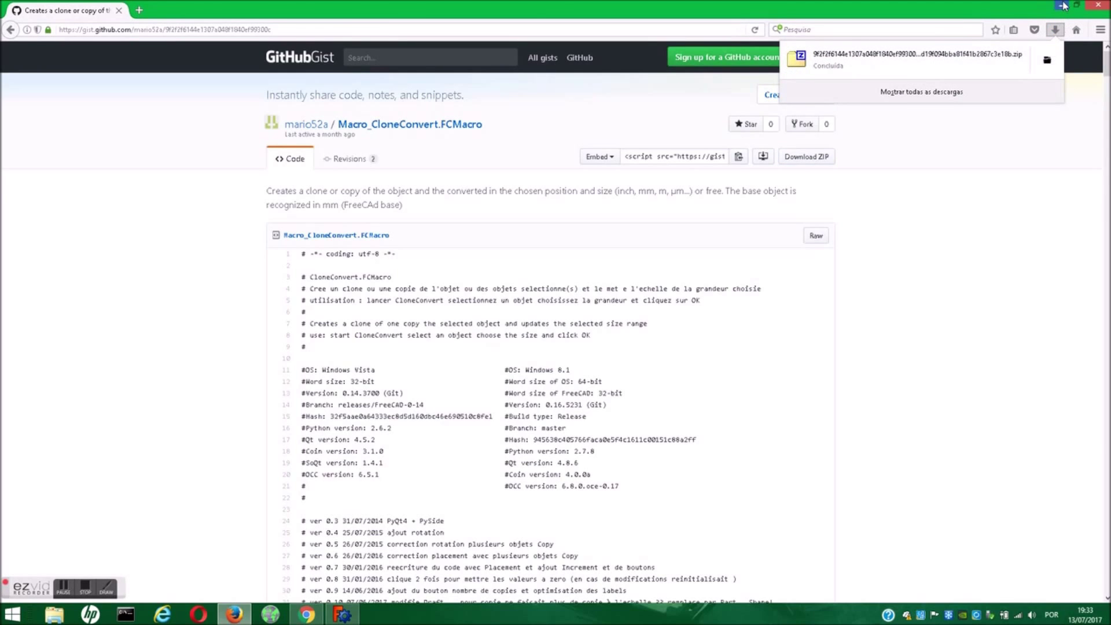
click(1062, 5)
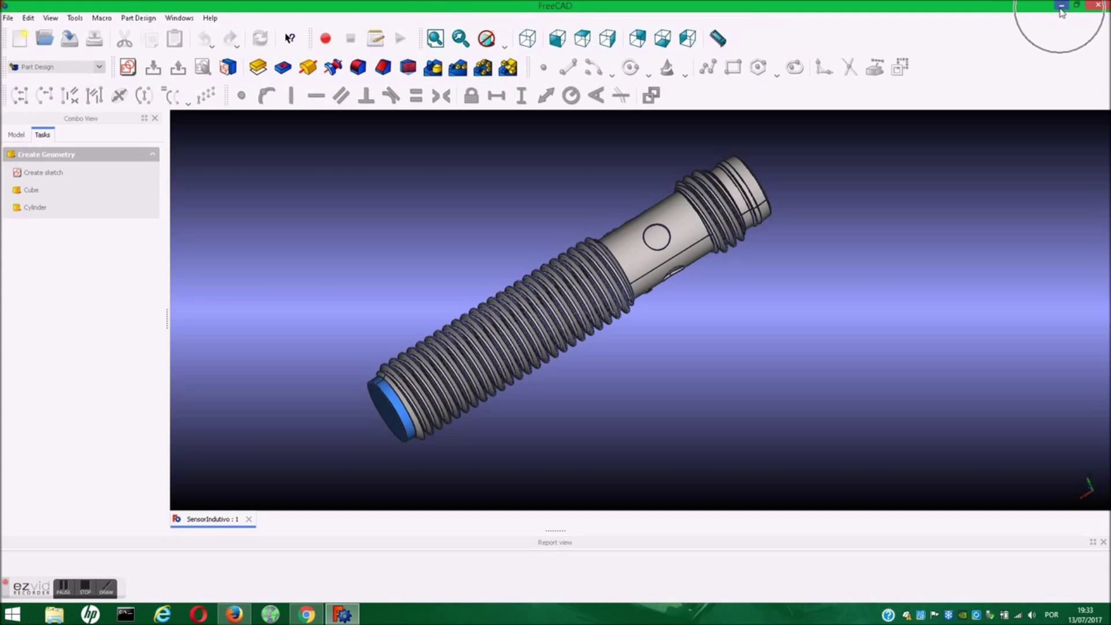
Extract the zip's folder to the Desktop with 7-Zip, then open the extracted folder
click(1061, 5)
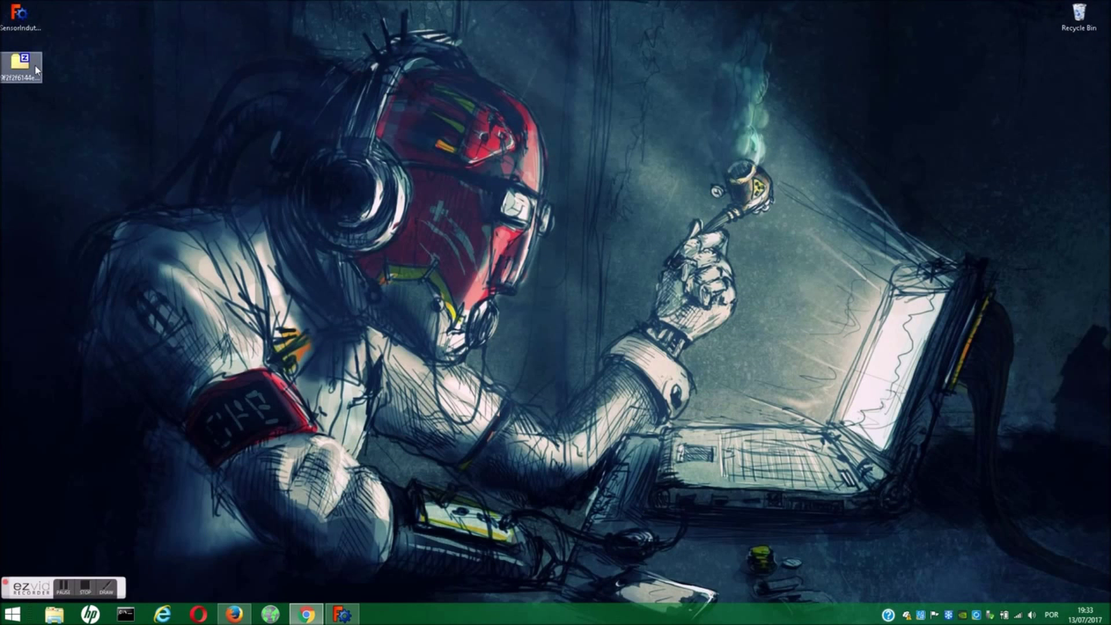
double_click(22, 67)
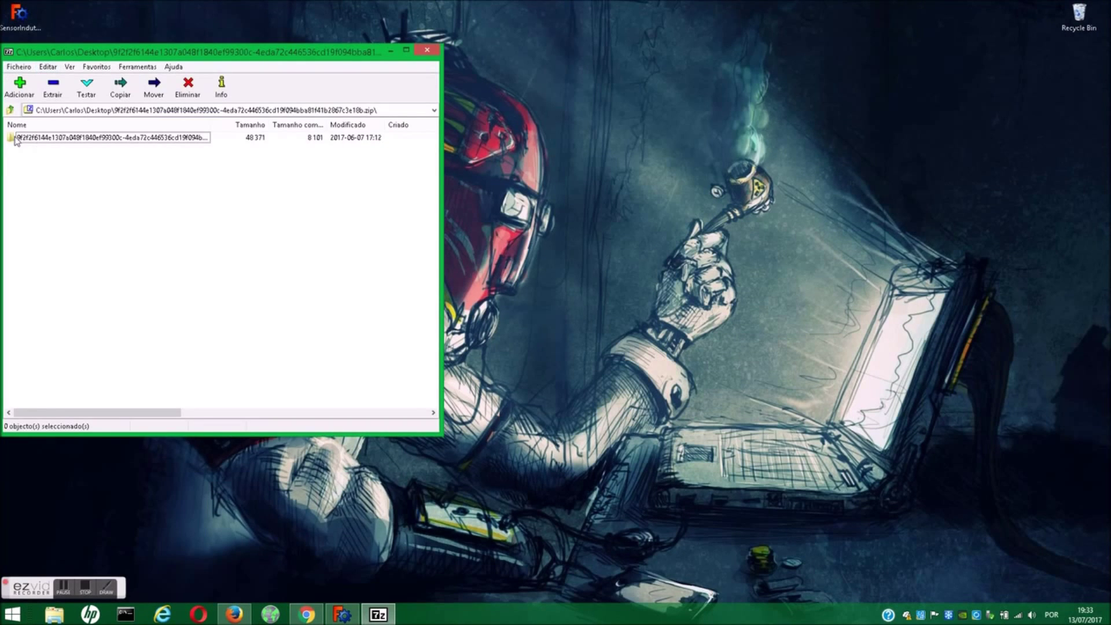
click(15, 140)
click(58, 92)
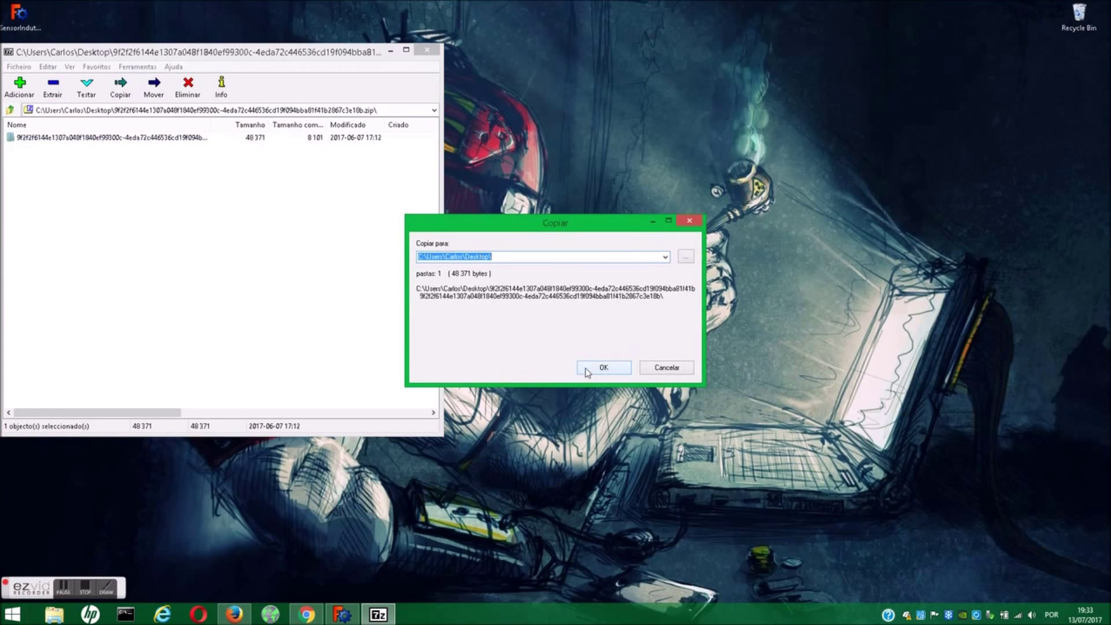
click(596, 367)
click(426, 52)
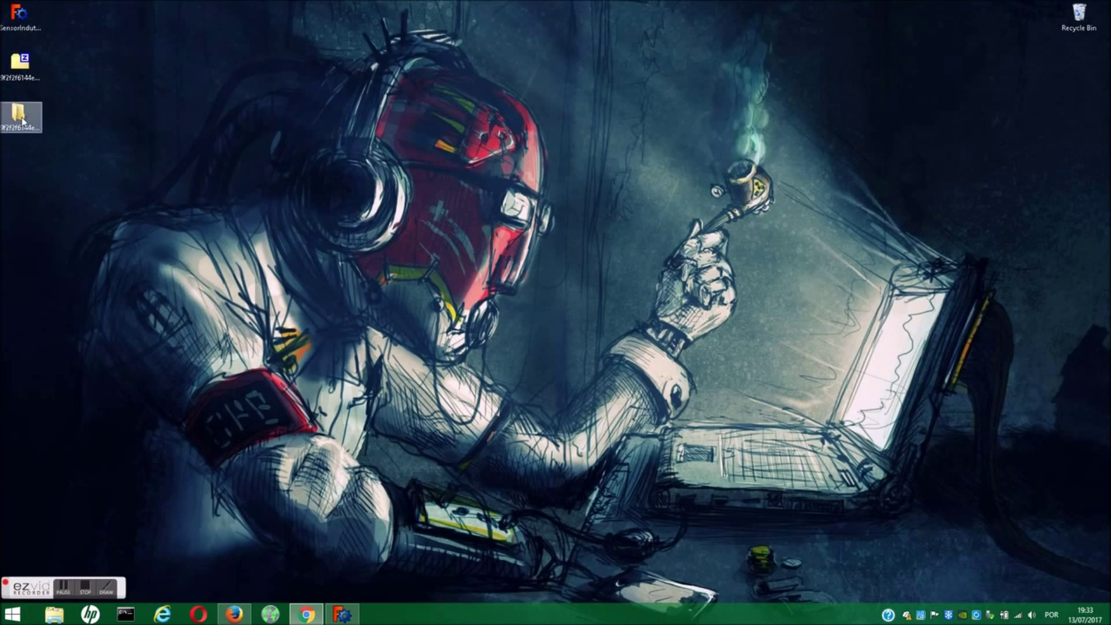
double_click(22, 120)
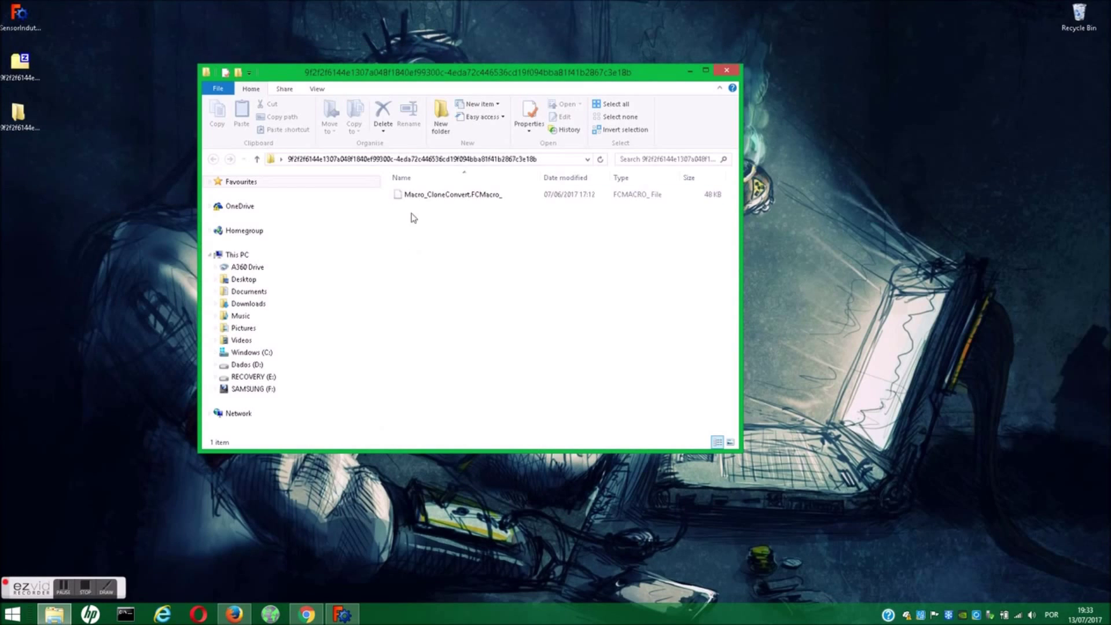
Check that the folder holds Macro_CloneConvert.FCMacro_, then return to FreeCAD
click(417, 40)
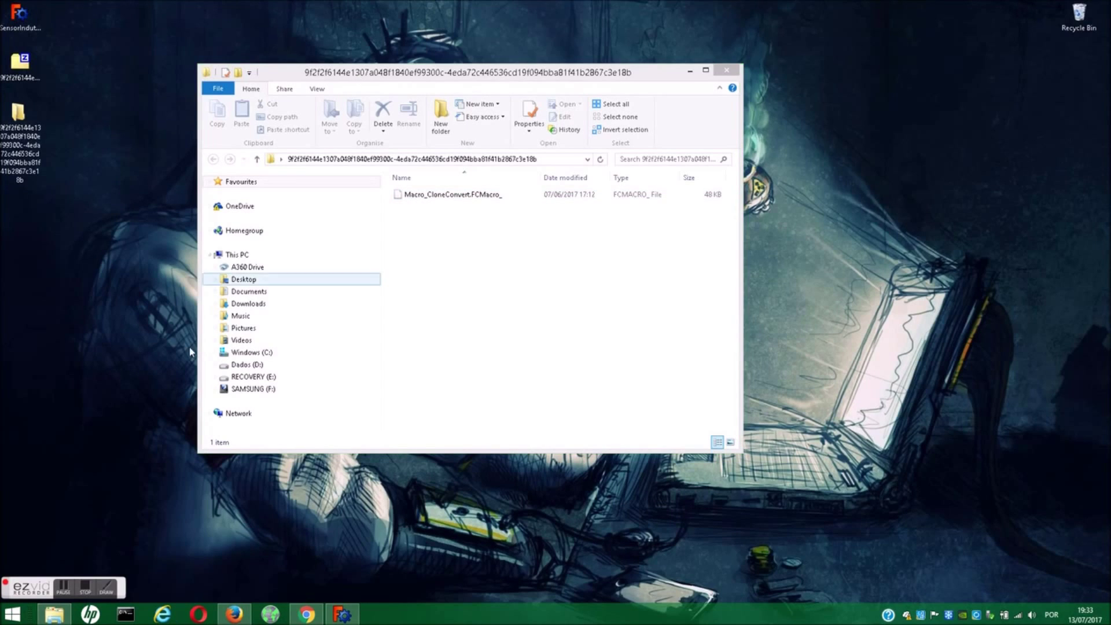
click(341, 616)
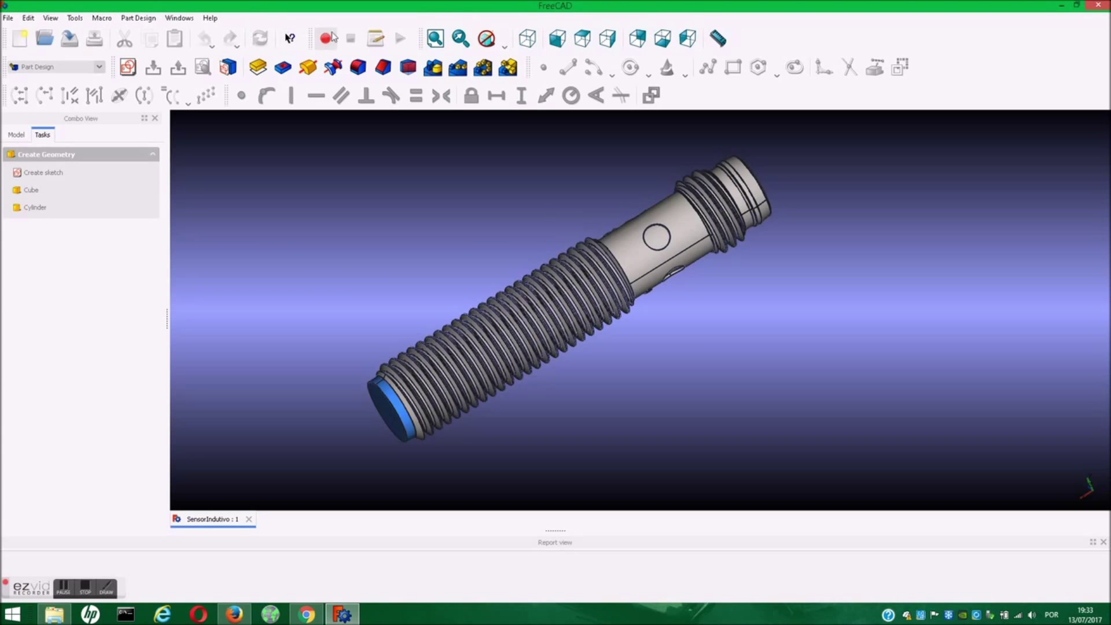
In Execute macro, set the user macros location to the AppData Roaming FreeCAD folder, then show the desktop
click(377, 40)
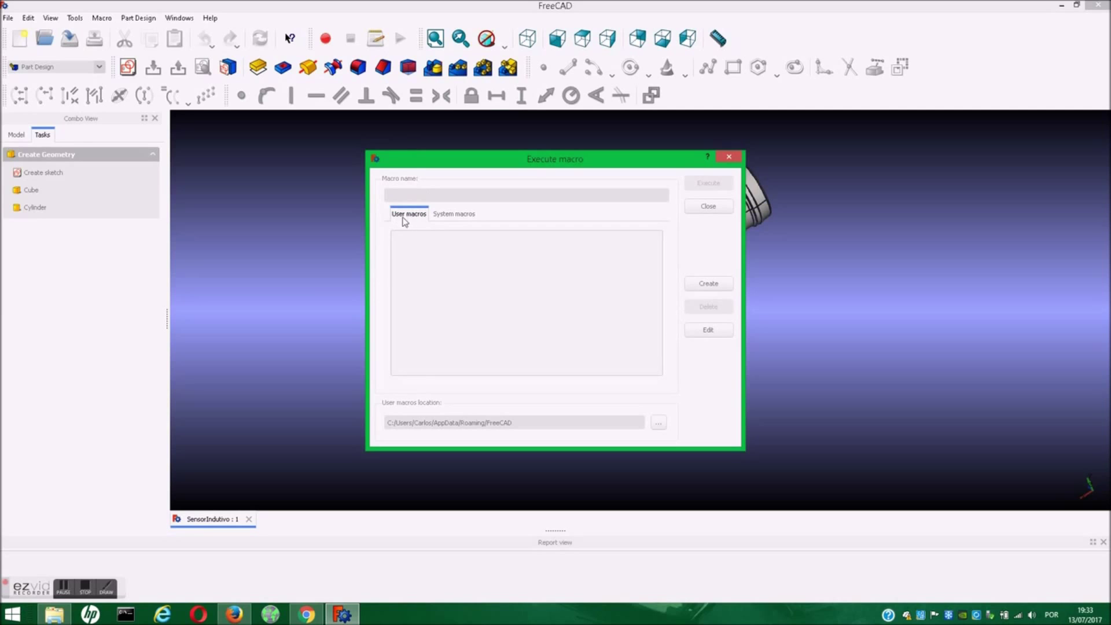
drag(386, 421, 515, 424)
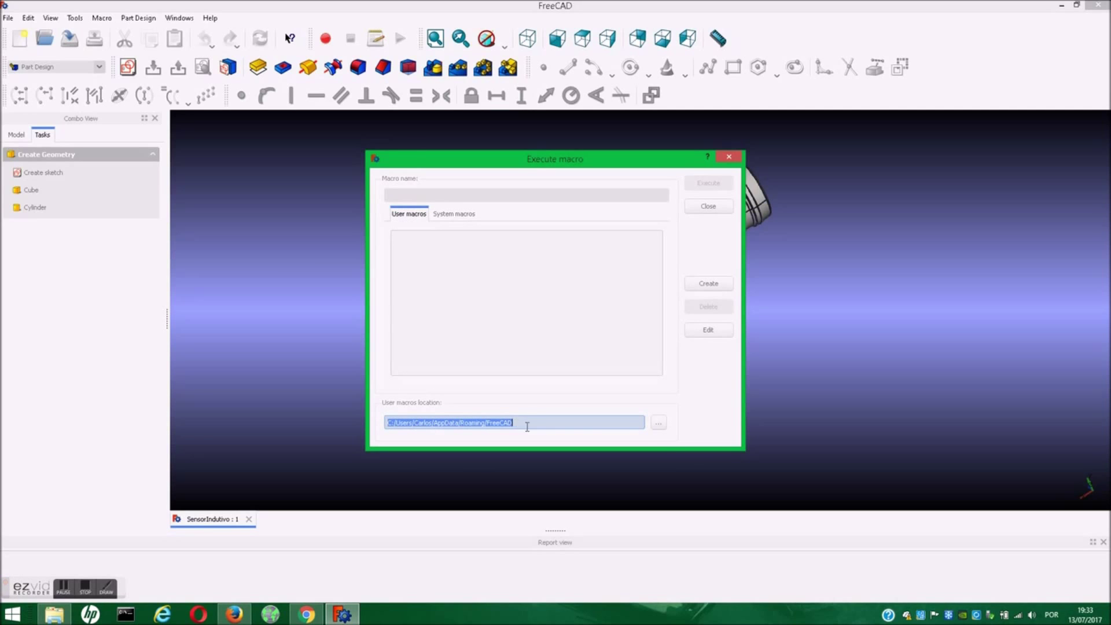
click(657, 424)
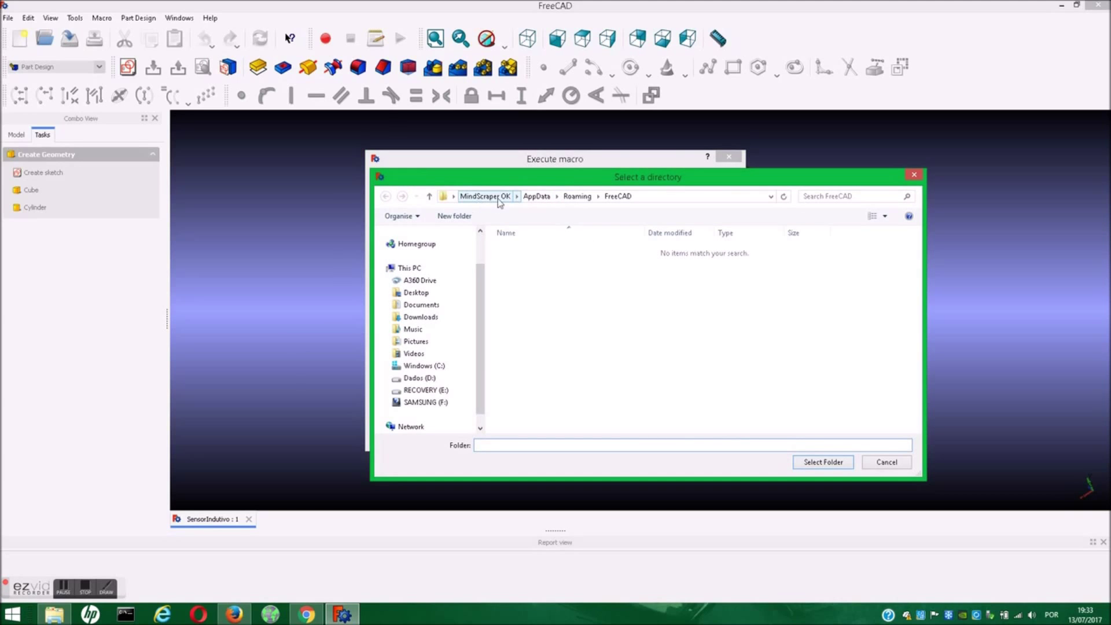
drag(554, 178, 341, 133)
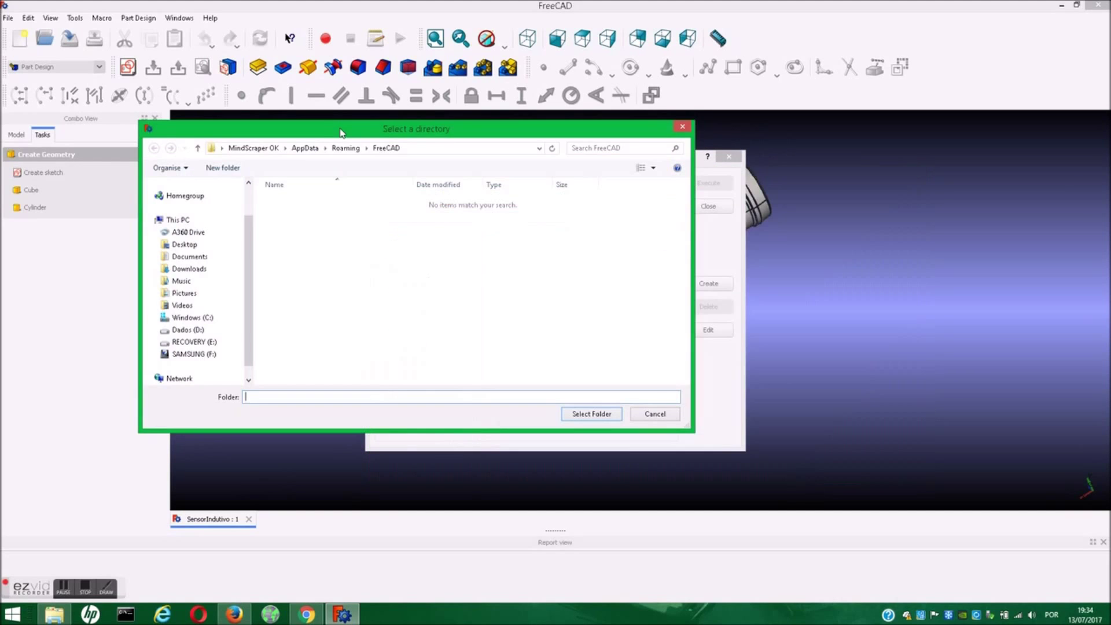
click(1063, 9)
click(600, 417)
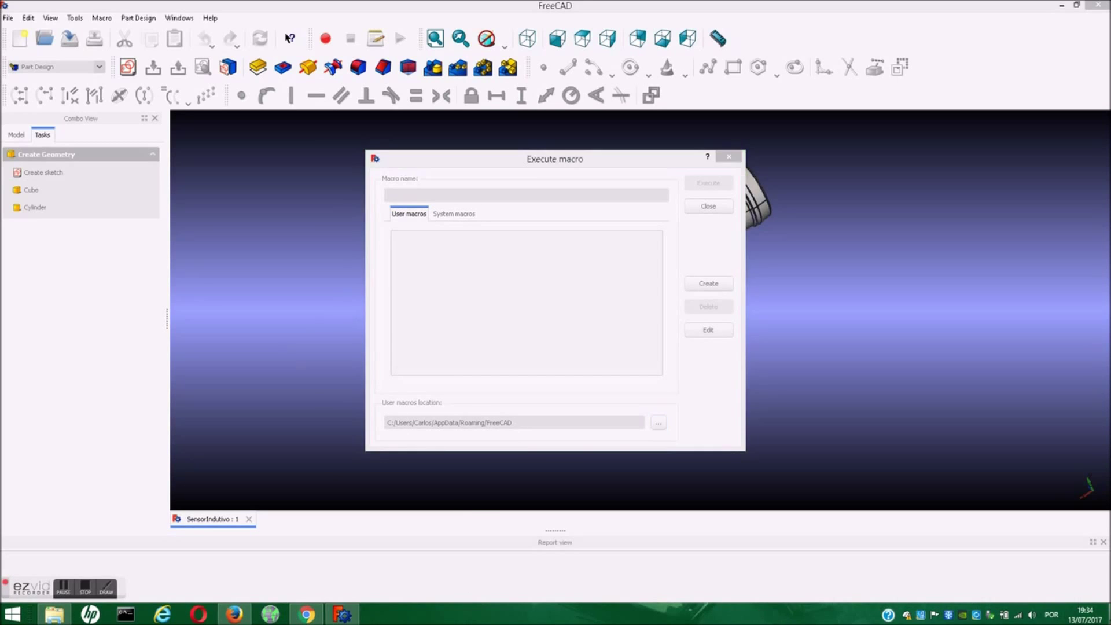
click(1109, 615)
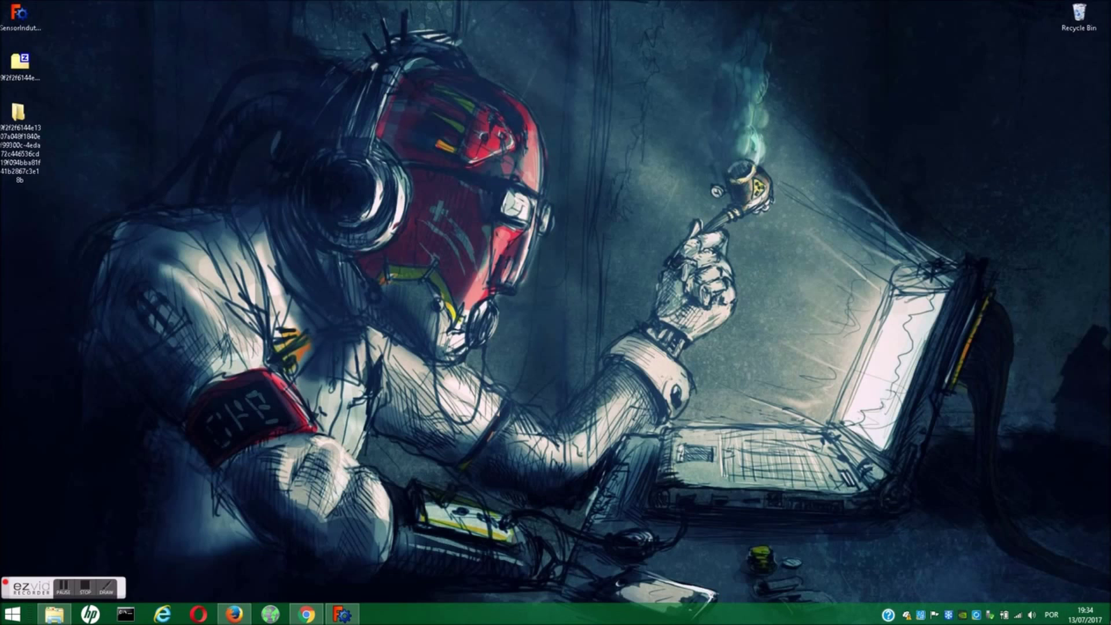
Copy Macro_CloneConvert.FCMacro_ from the extracted desktop folder
click(22, 119)
double_click(22, 118)
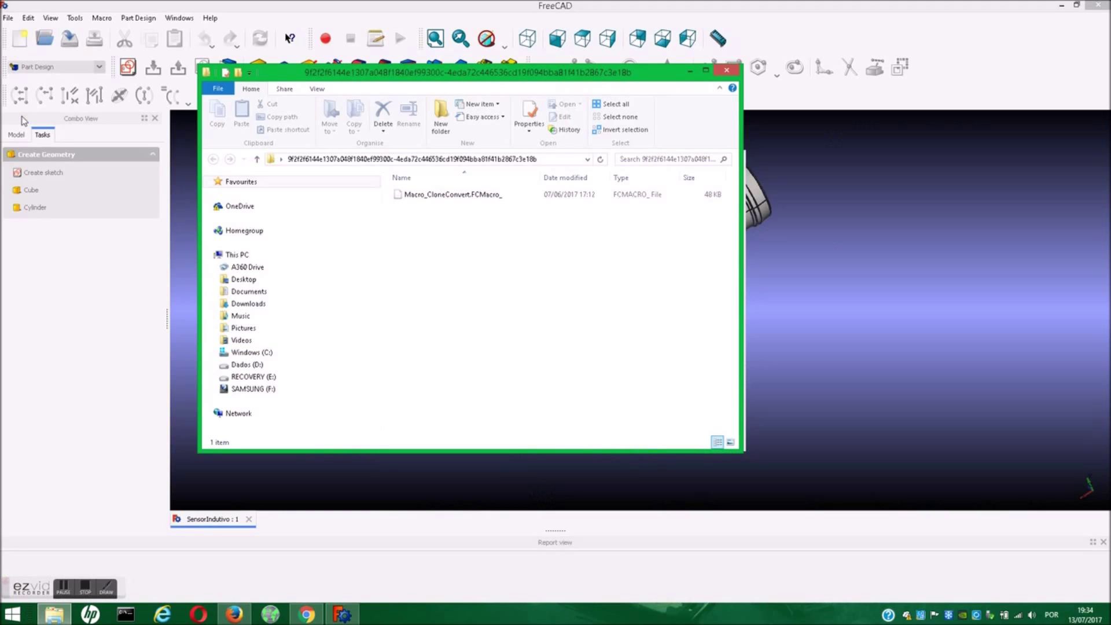
click(427, 196)
right_click(426, 199)
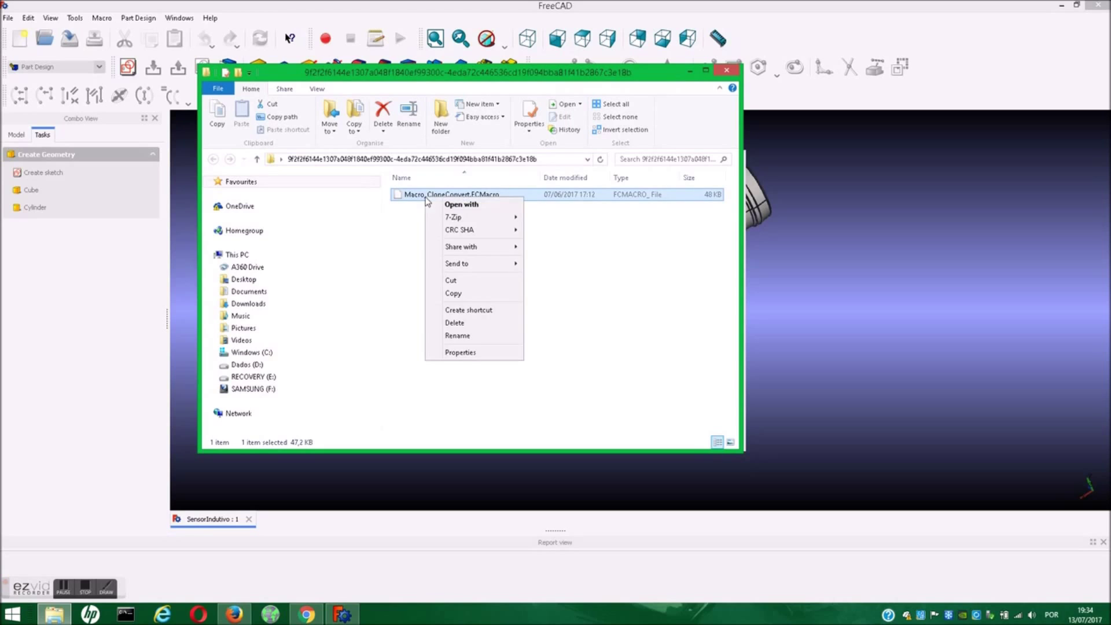
click(472, 296)
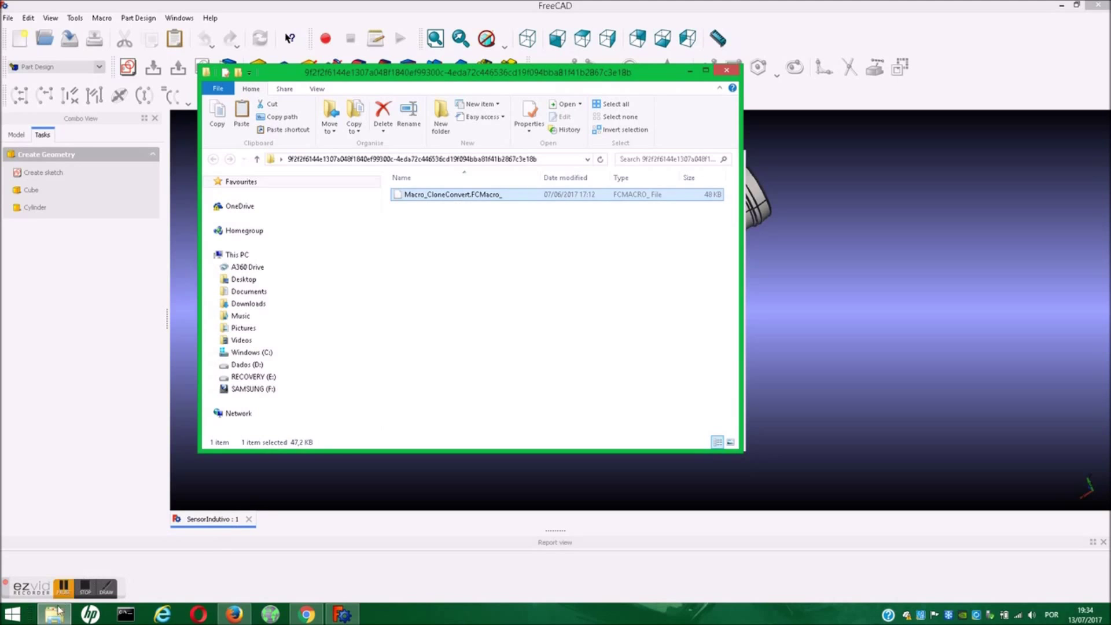
Browse to the user's AppData\Roaming\FreeCAD folder on the C: drive
click(249, 354)
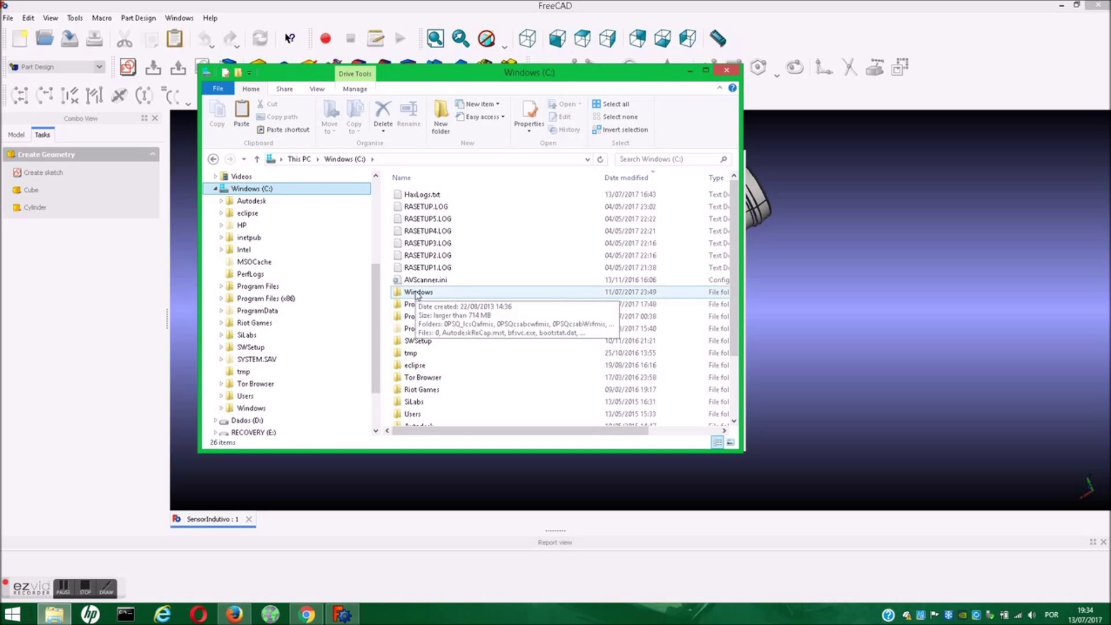
double_click(418, 415)
double_click(413, 196)
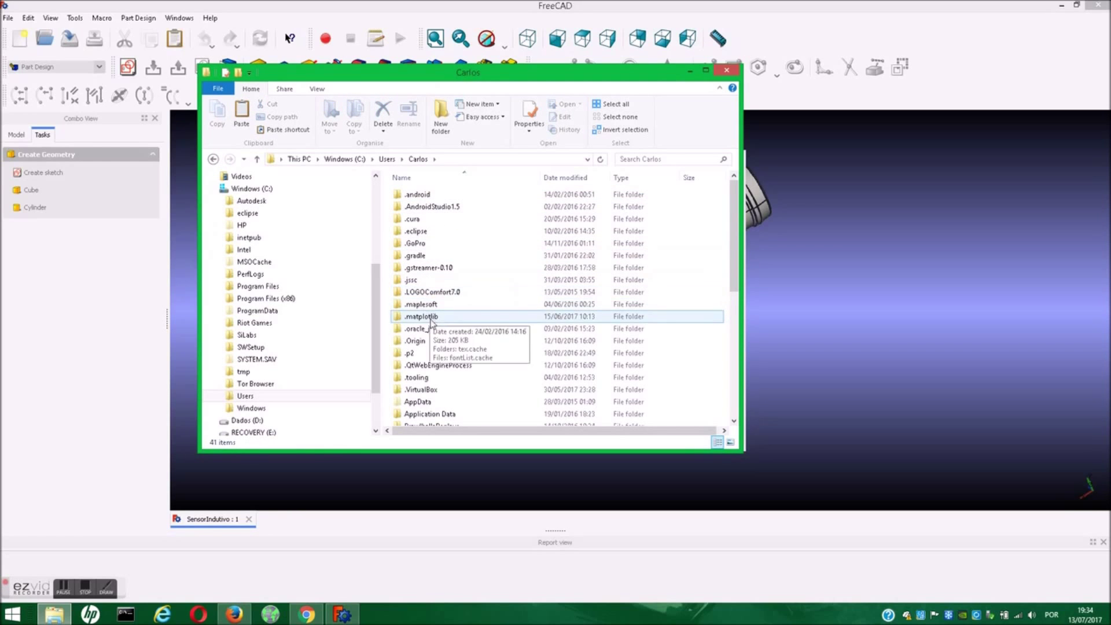
double_click(419, 403)
click(420, 223)
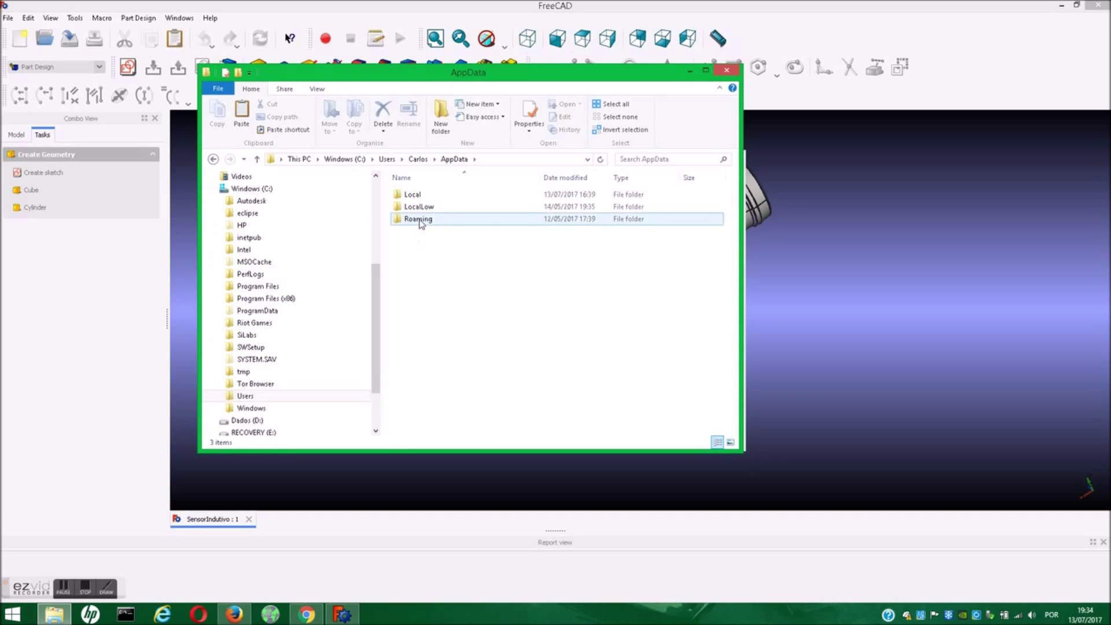
double_click(419, 220)
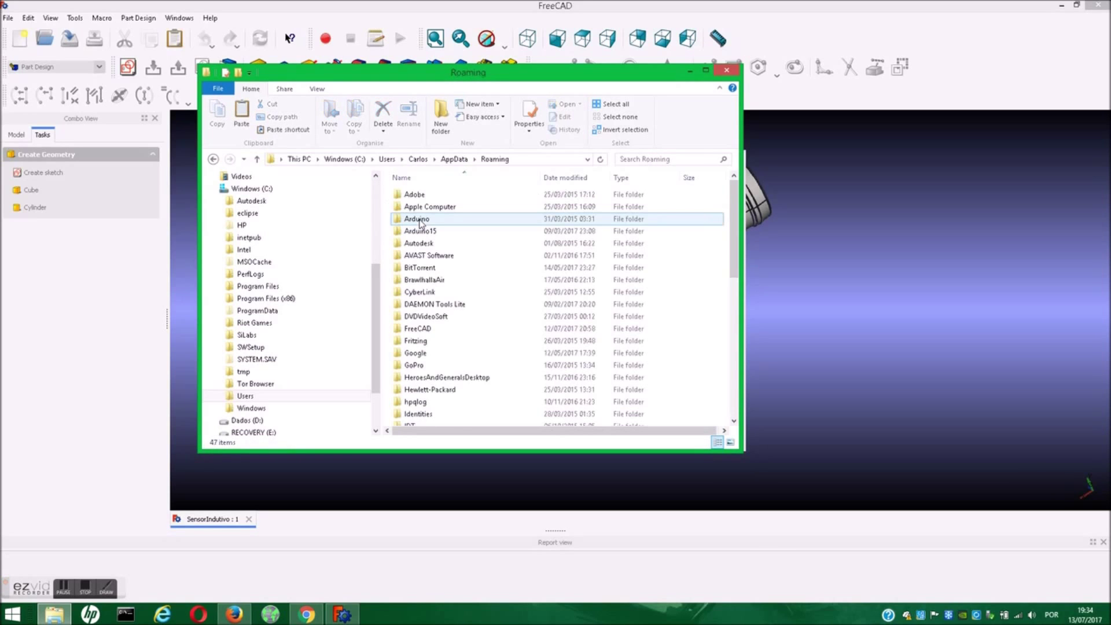
double_click(431, 328)
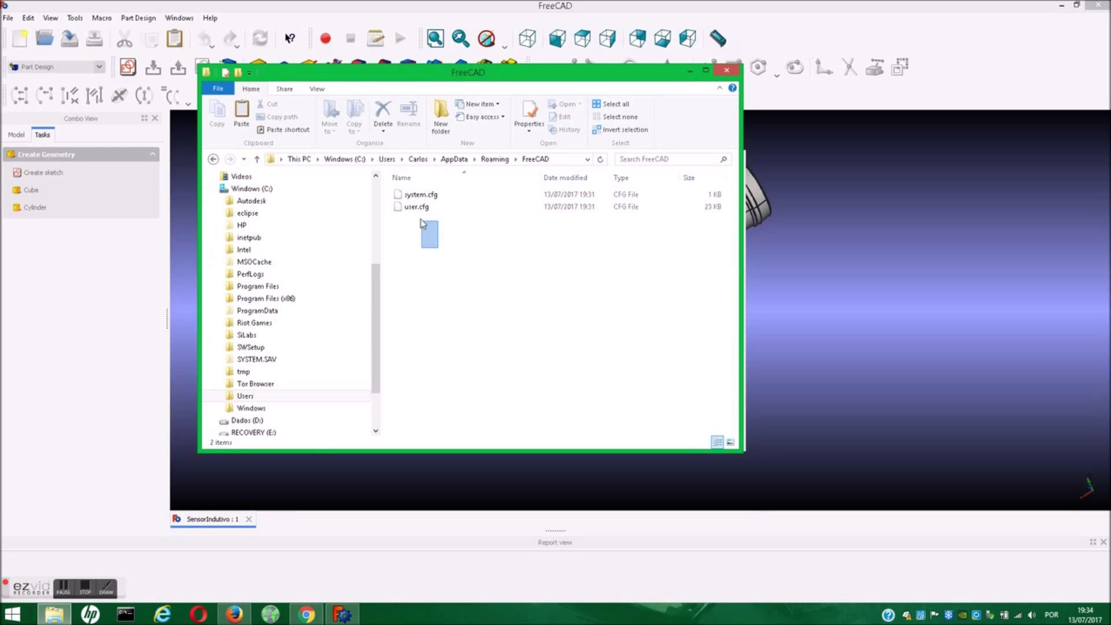
Delete system.cfg and user.cfg, paste the macro file there, and close Explorer
drag(421, 219, 406, 198)
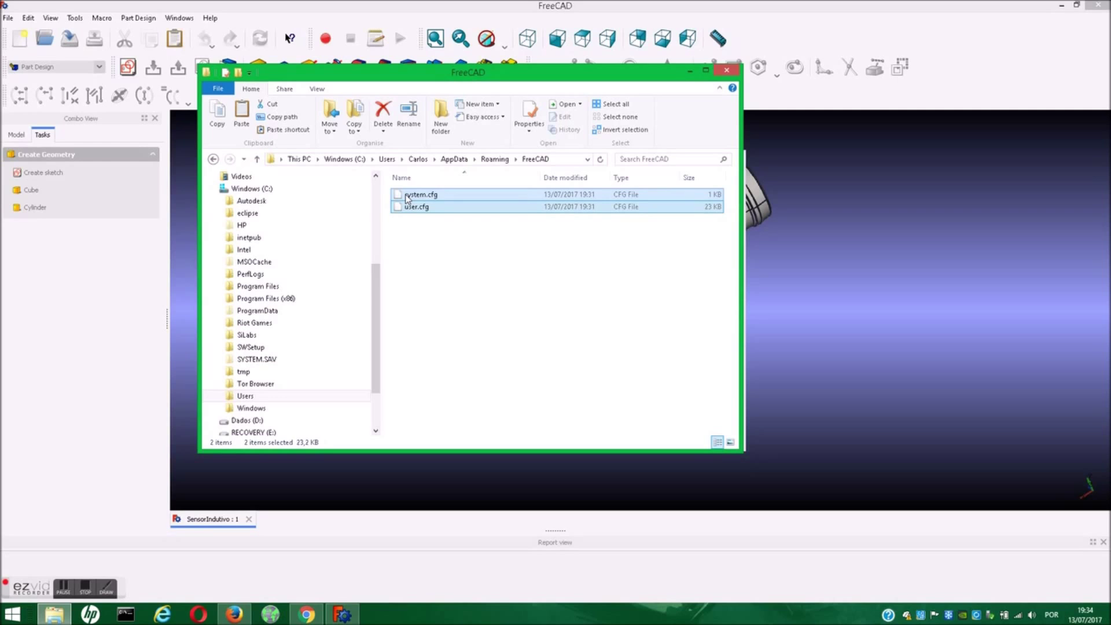
key(Delete)
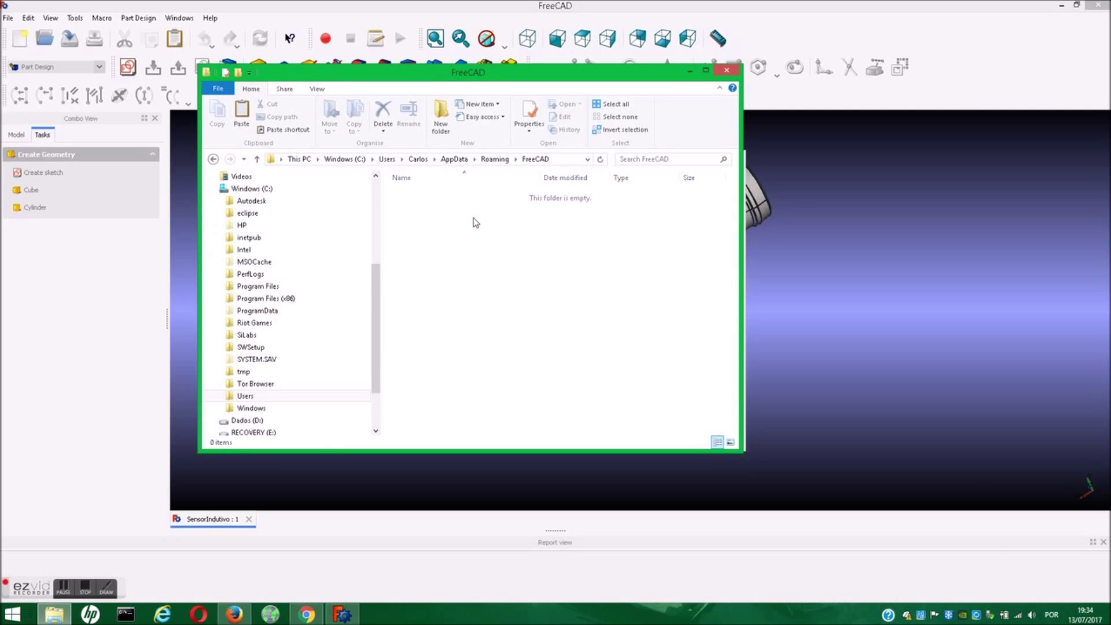
right_click(473, 219)
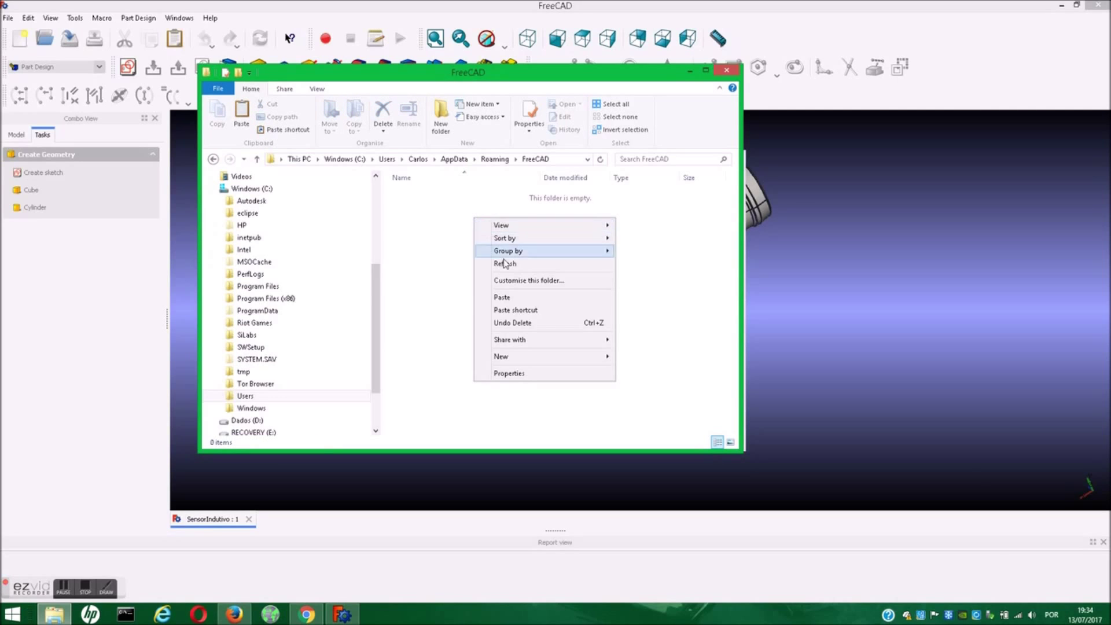
click(516, 297)
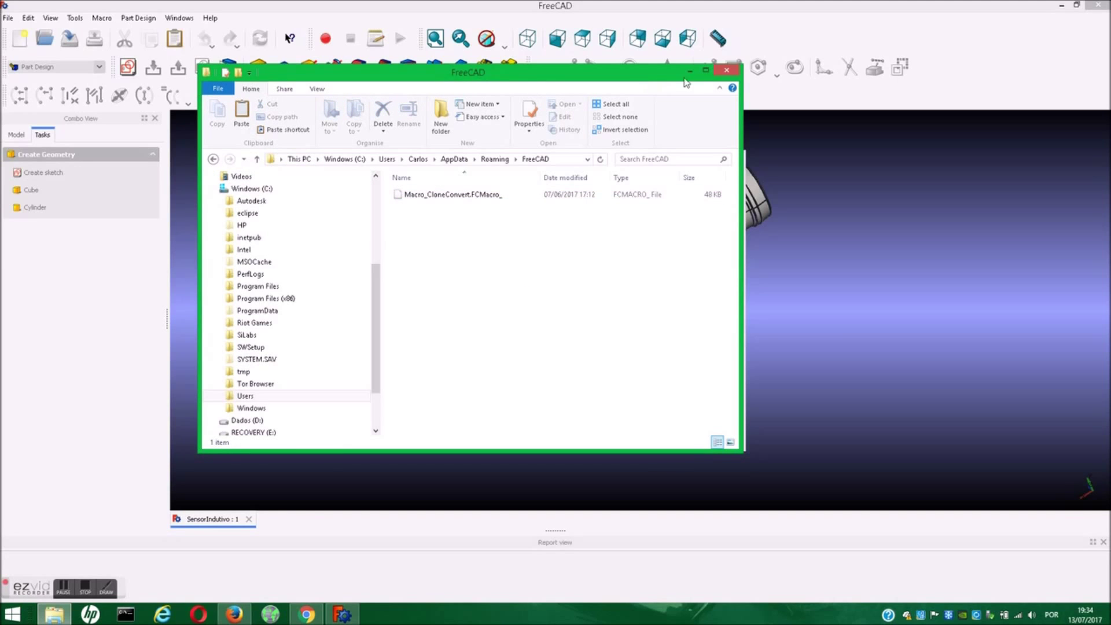
click(726, 70)
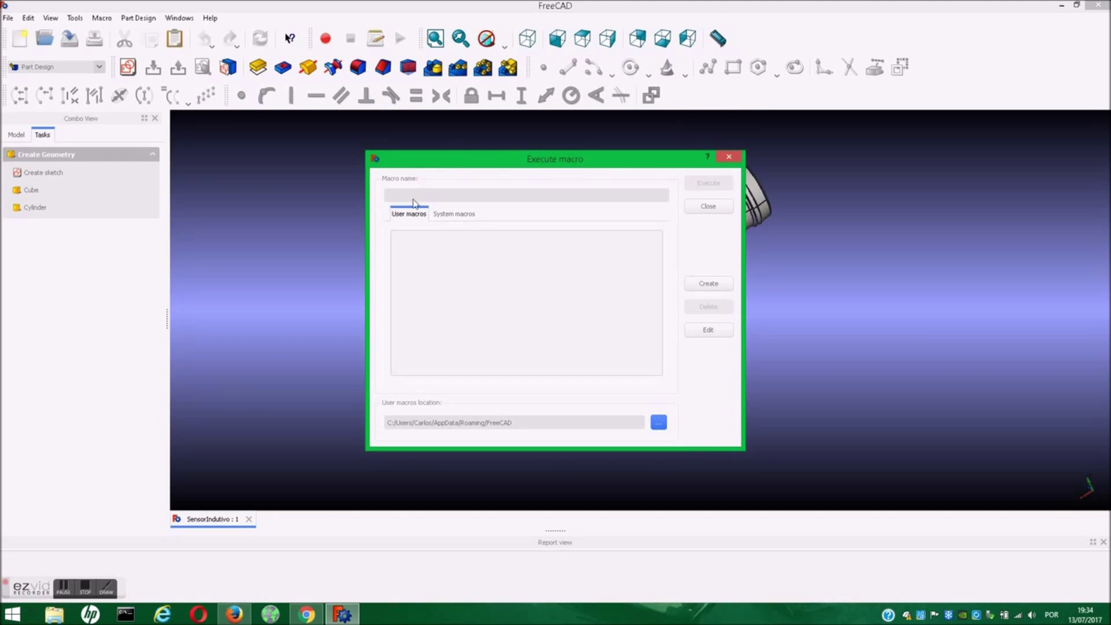
Create a new macro named CloneConvert from the Execute macro dialog
click(722, 286)
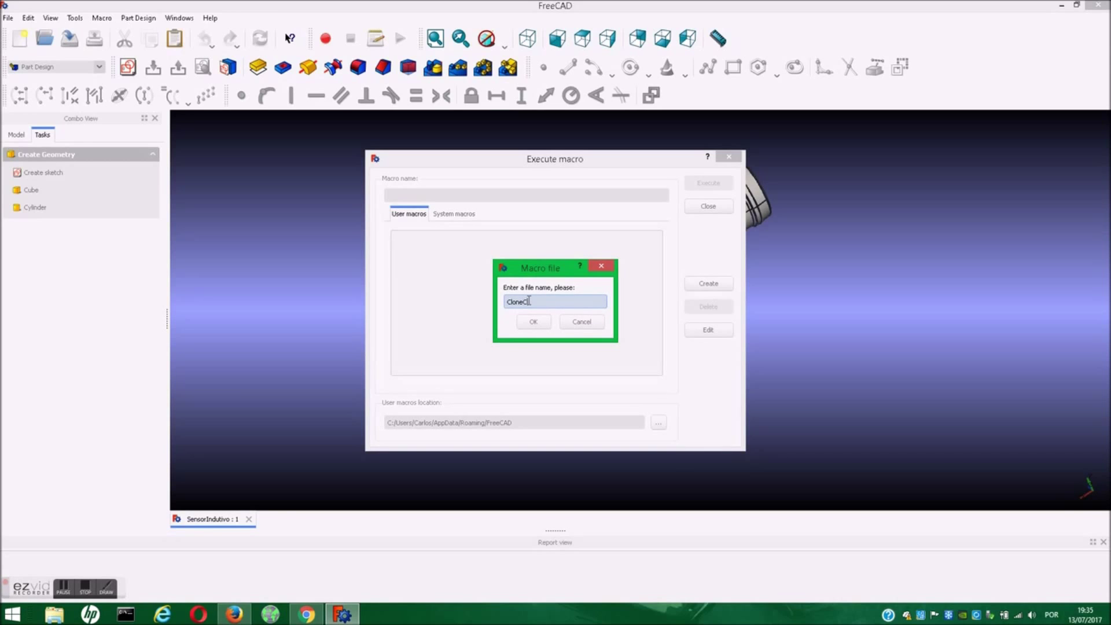
text(CloneConvert)
click(533, 321)
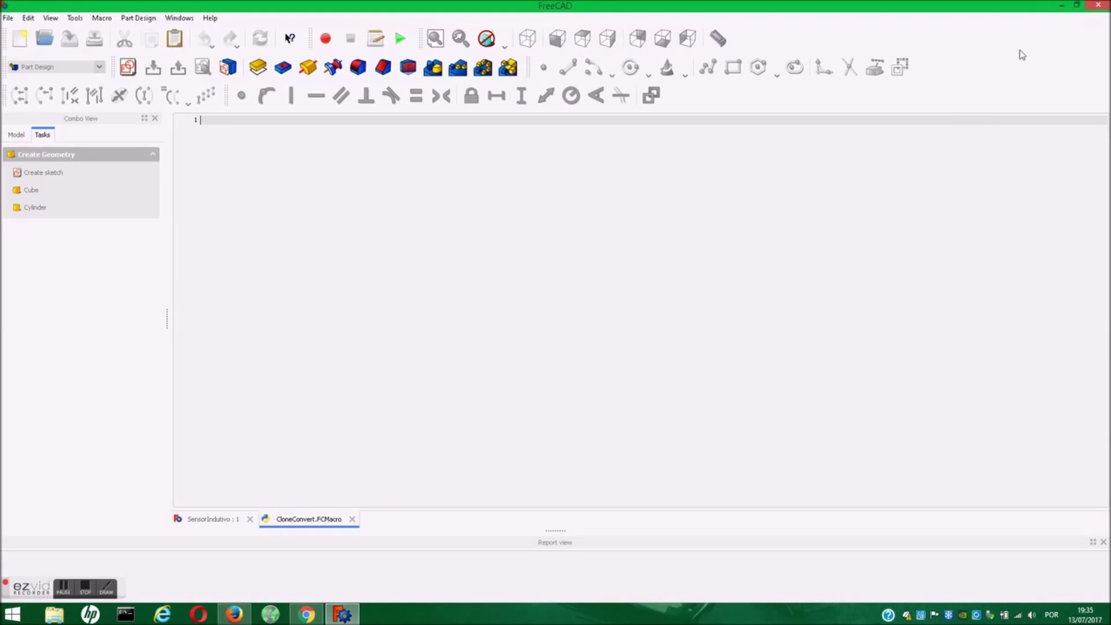
Open Macro_CloneConvert.FCMacro_ from the desktop folder in Notepad
click(1062, 6)
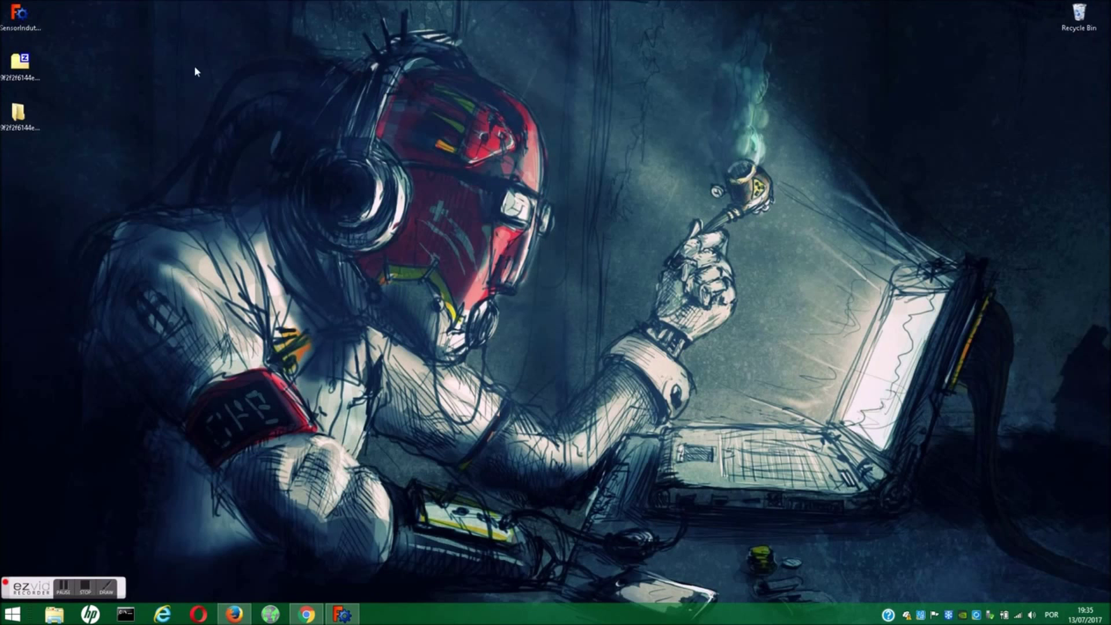
click(23, 124)
double_click(24, 124)
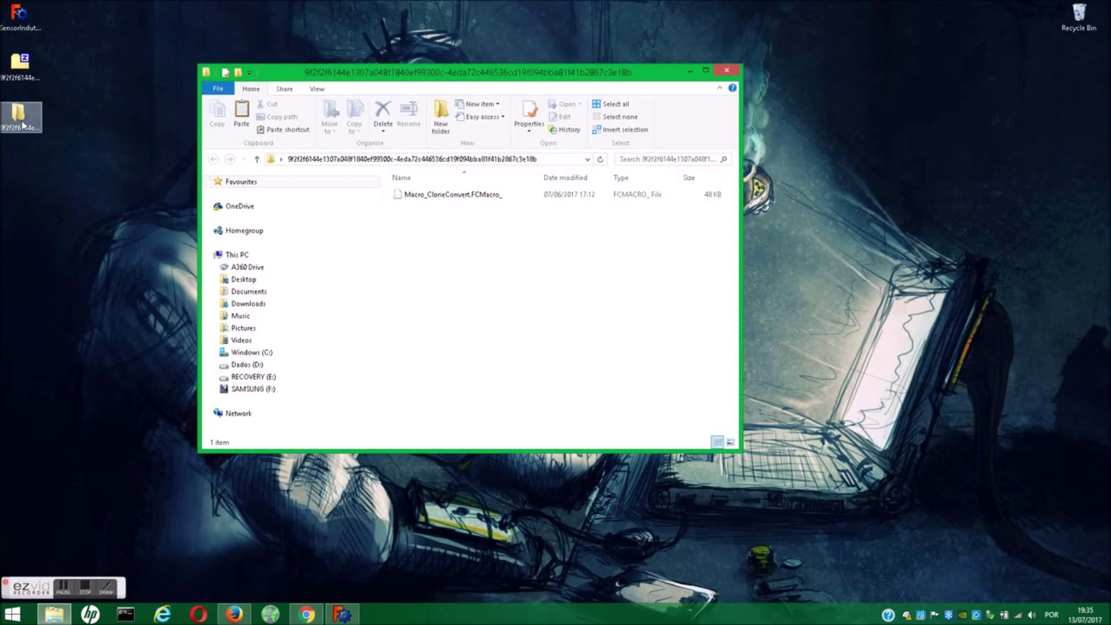
right_click(419, 197)
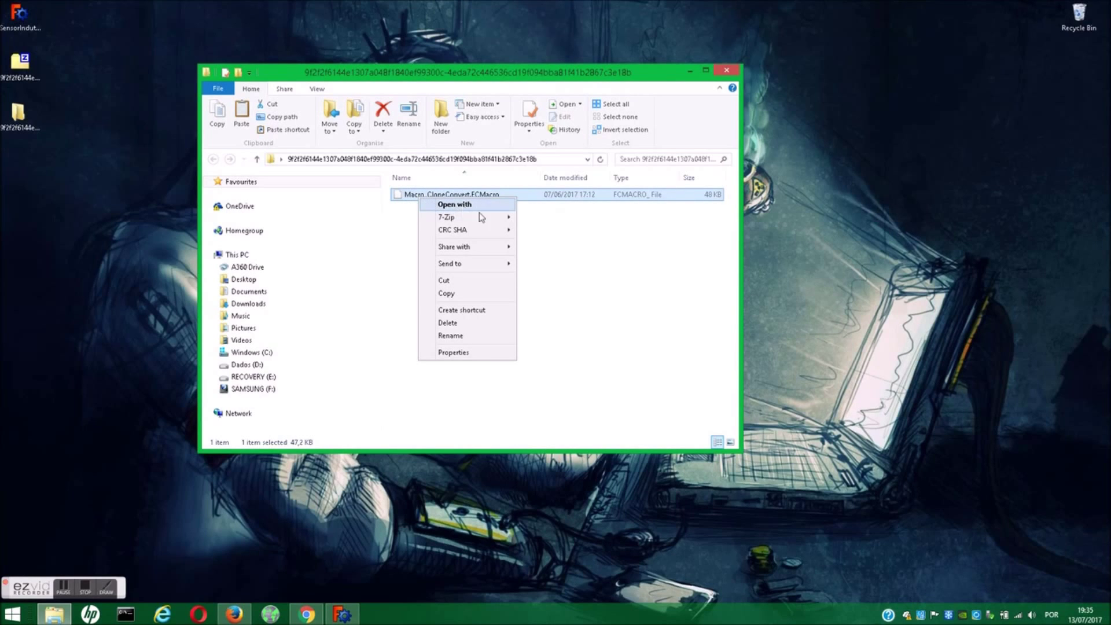
click(501, 207)
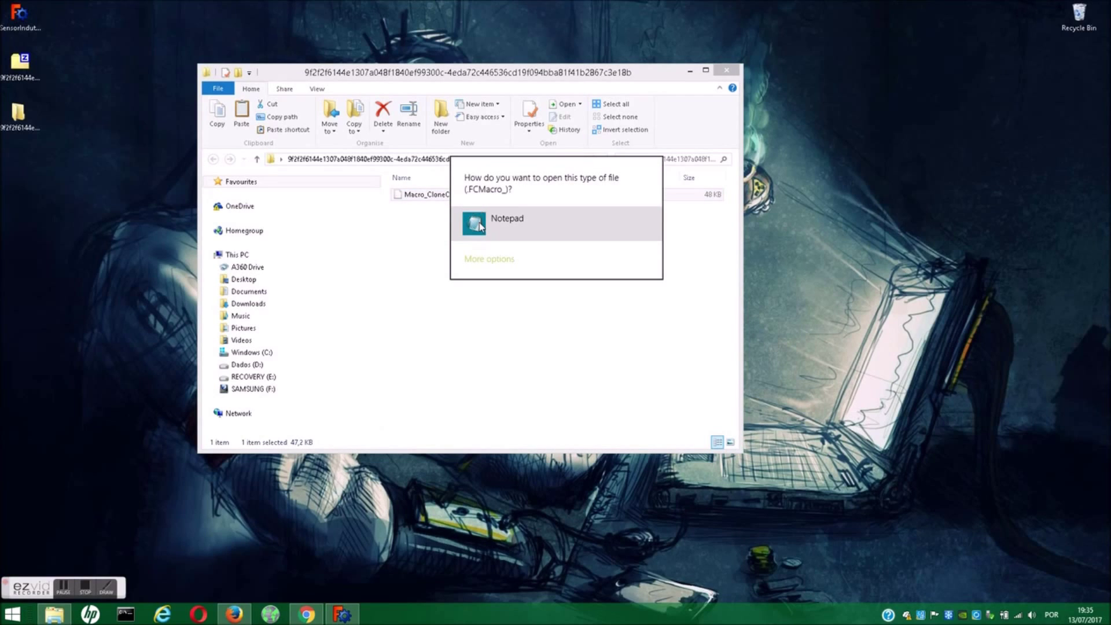
click(479, 225)
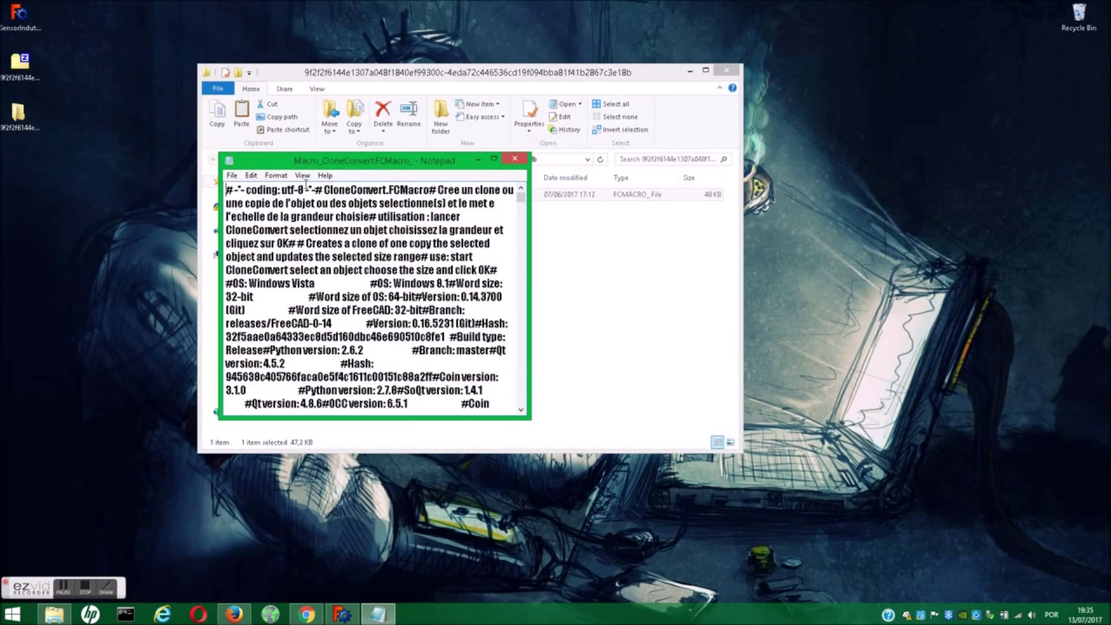
Maximize Notepad, select and copy all the macro code, then close Notepad
click(493, 159)
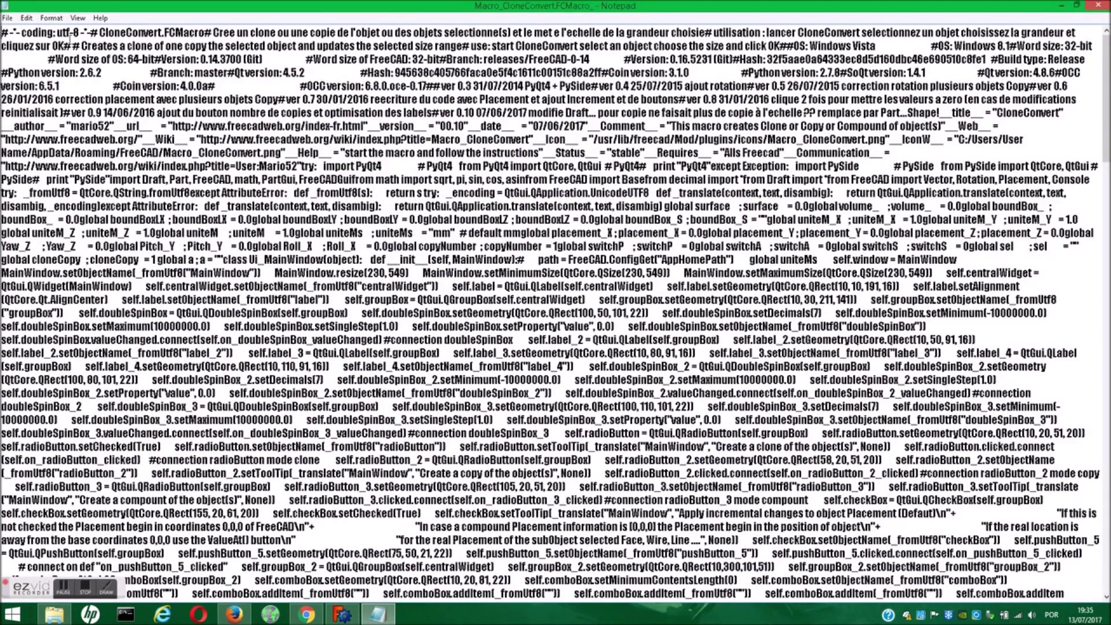
drag(3, 30, 555, 602)
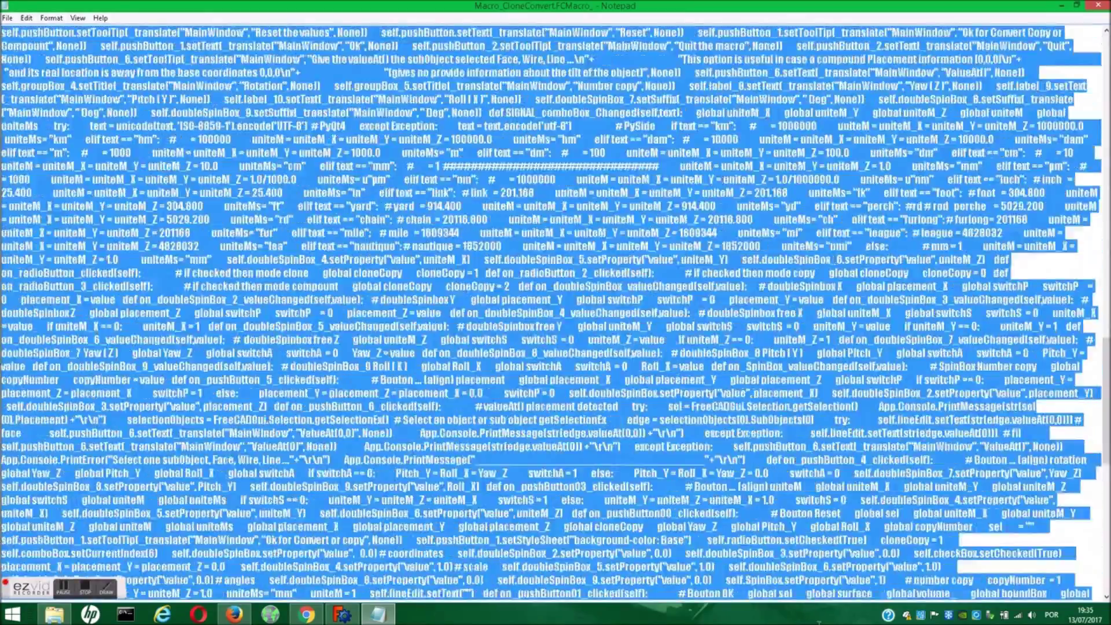
mouse_move(1019, 585)
mouse_down()
mouse_move(821, 596)
mouse_move(351, 580)
mouse_up()
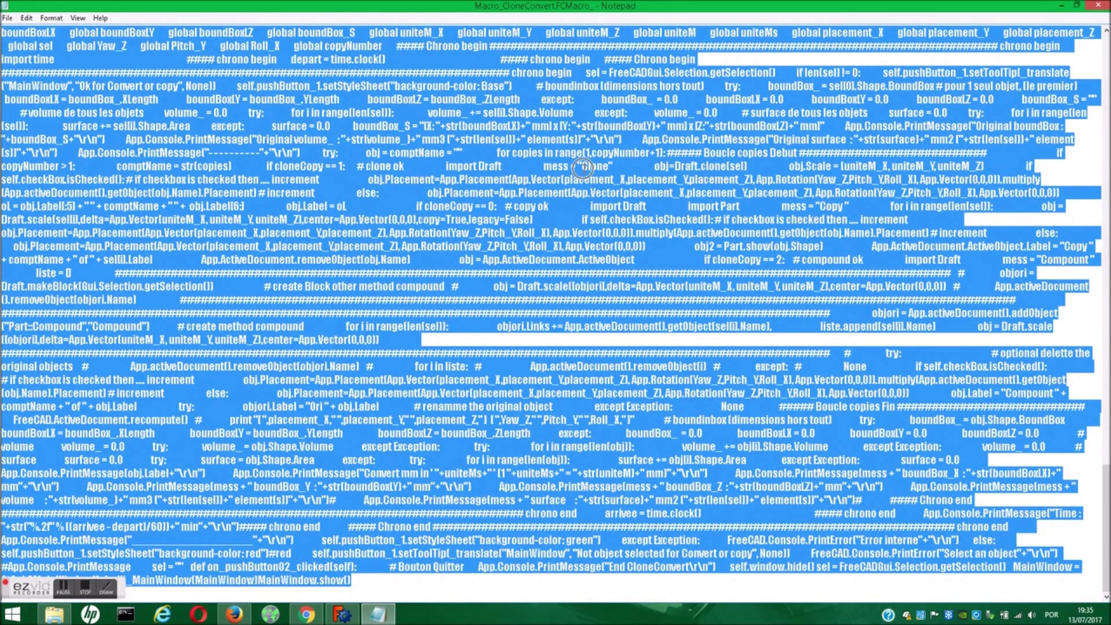
right_click(584, 168)
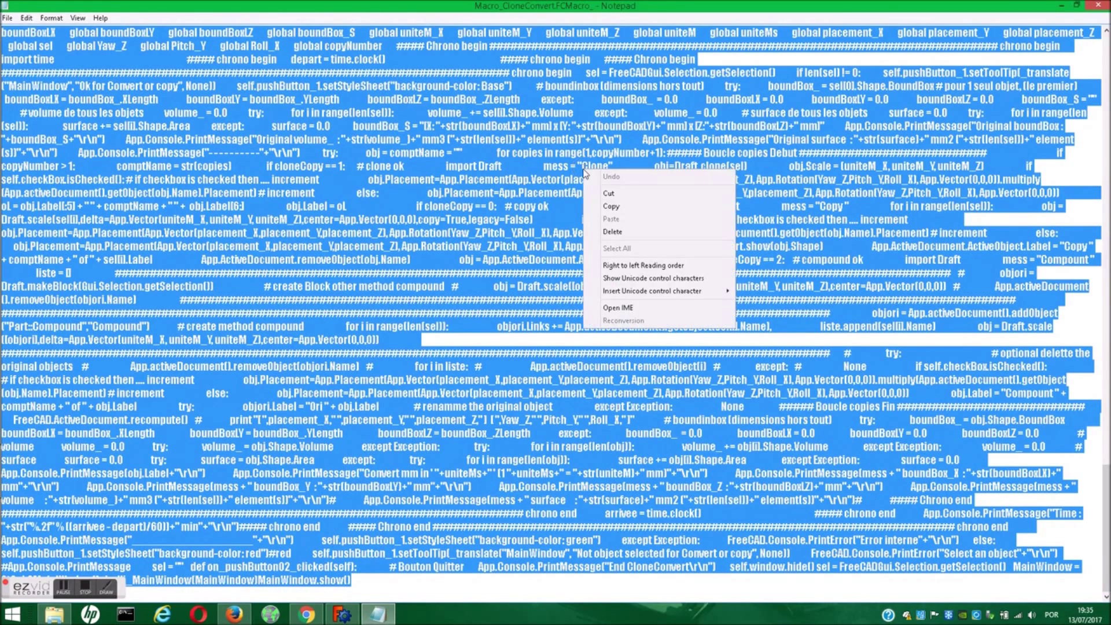
click(611, 206)
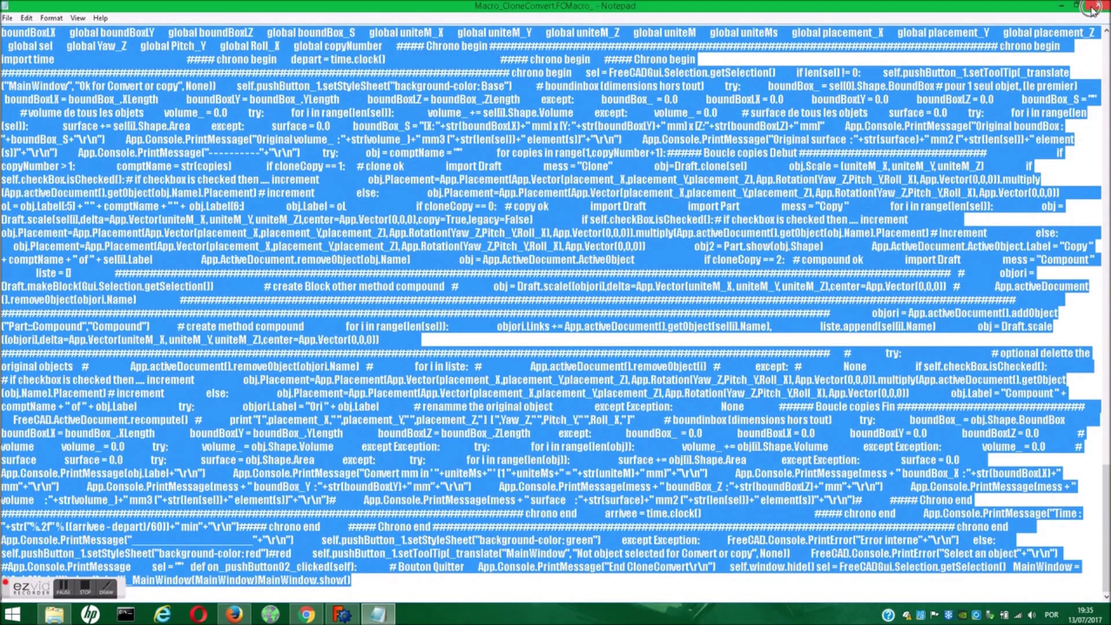
click(1097, 5)
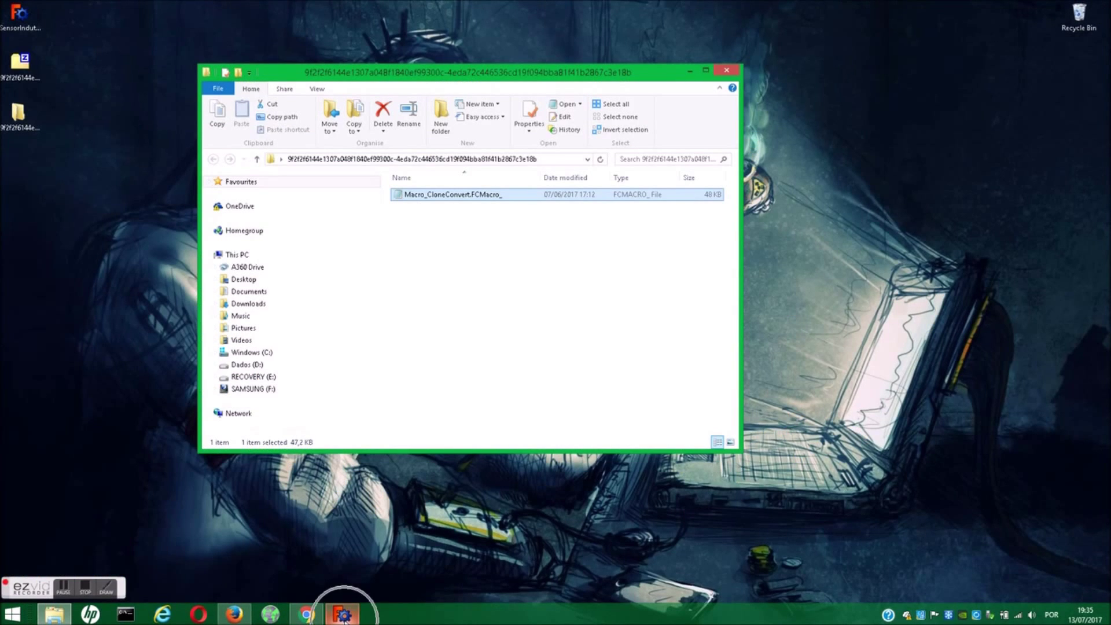
Paste the copied code into the CloneConvert.FCMacro editor and save it when closing the tab
click(343, 614)
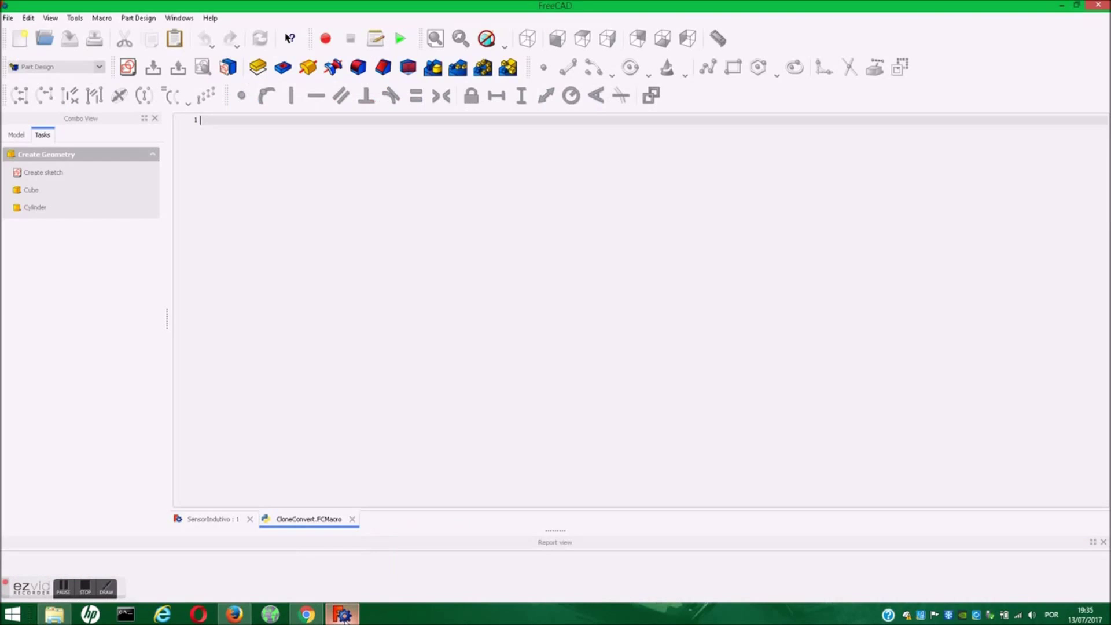
right_click(354, 188)
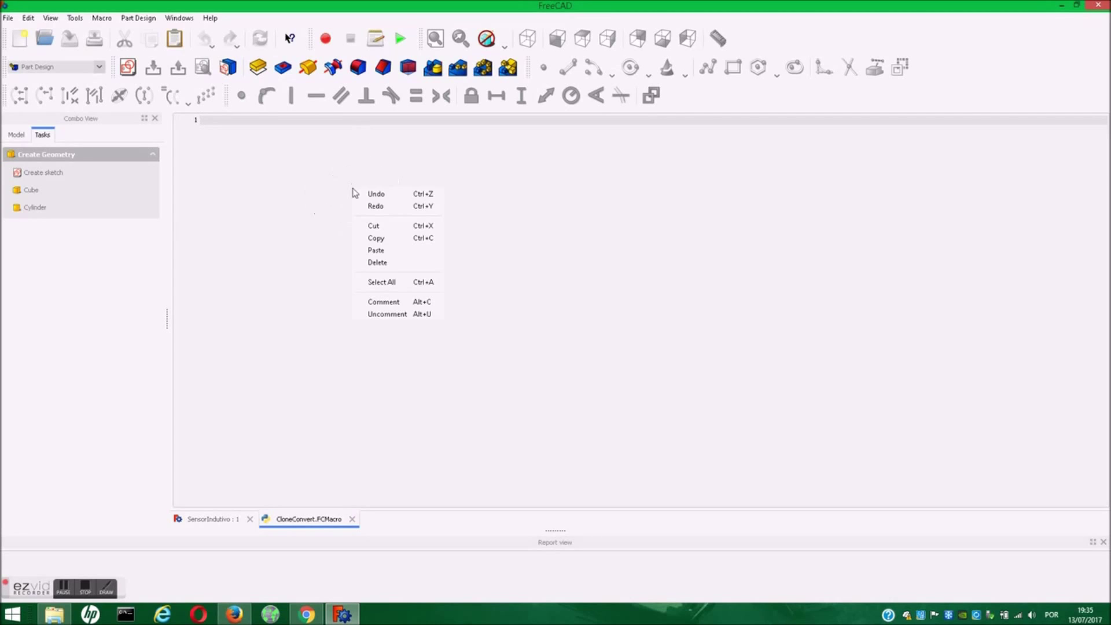
click(383, 252)
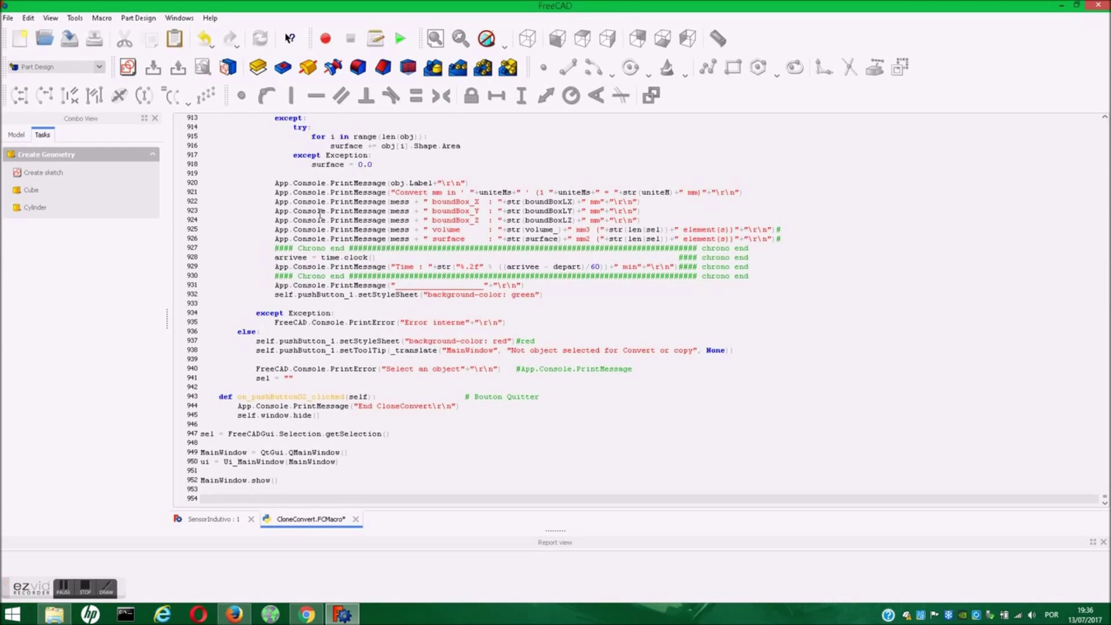
scroll(321, 214, up, 10)
scroll(324, 212, up, 9)
scroll(330, 207, up, 9)
scroll(333, 204, up, 9)
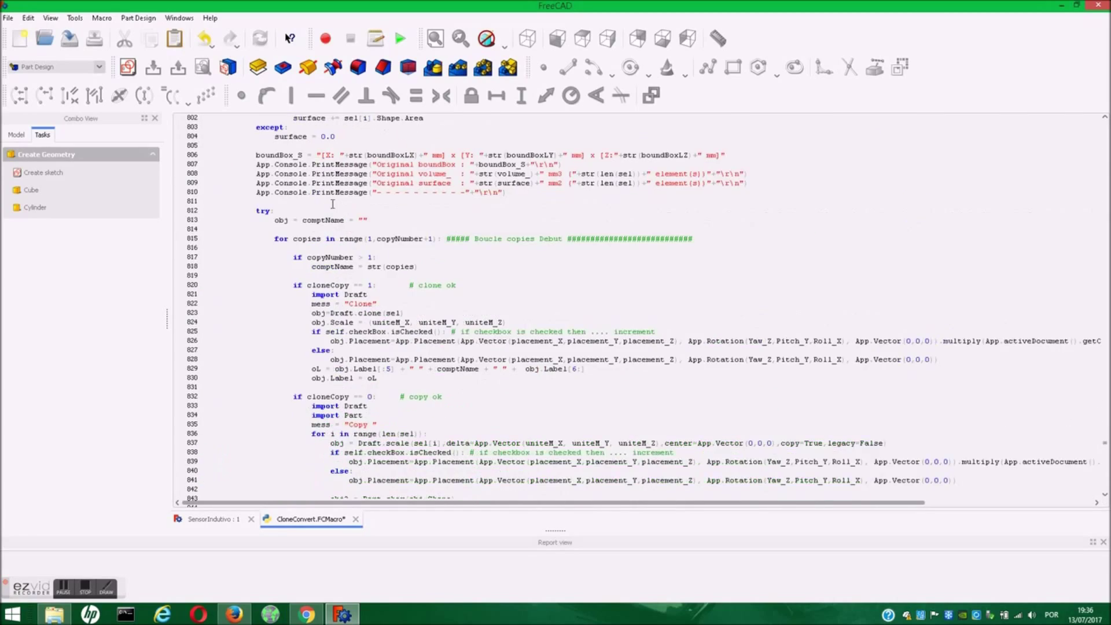
scroll(364, 209, up, 7)
mouse_move(1105, 435)
mouse_down()
mouse_move(1103, 122)
mouse_move(1099, 514)
mouse_up()
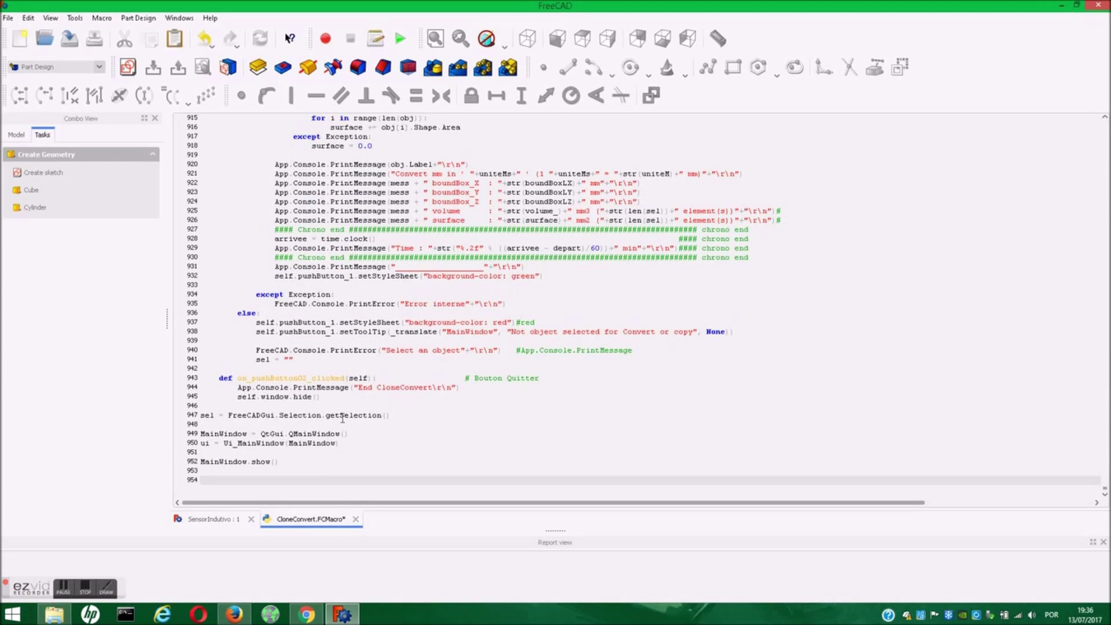
click(356, 519)
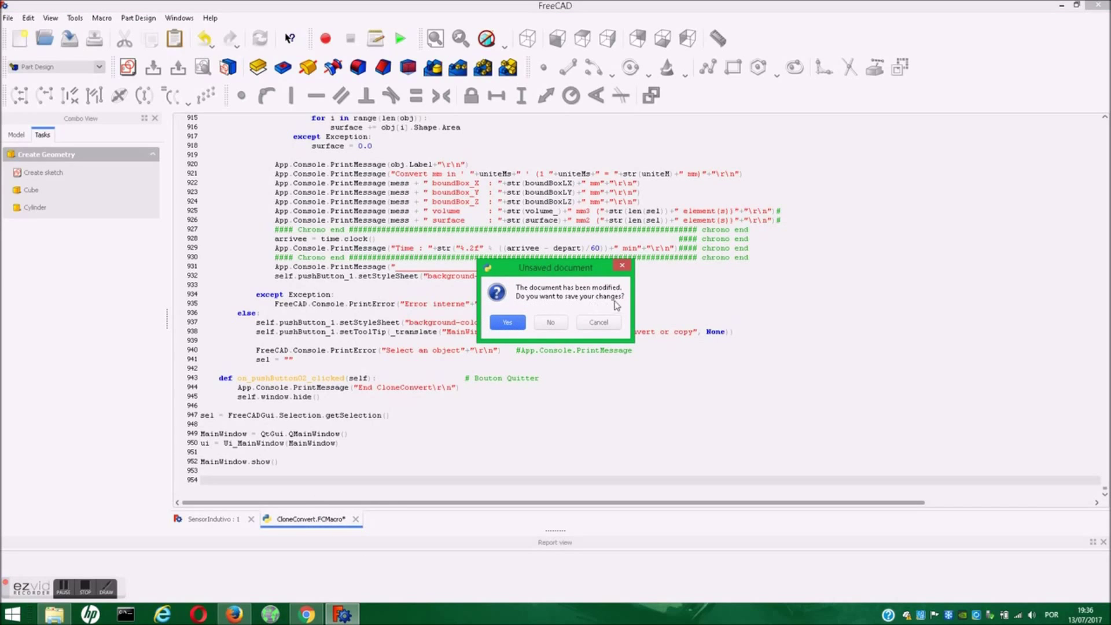
click(519, 327)
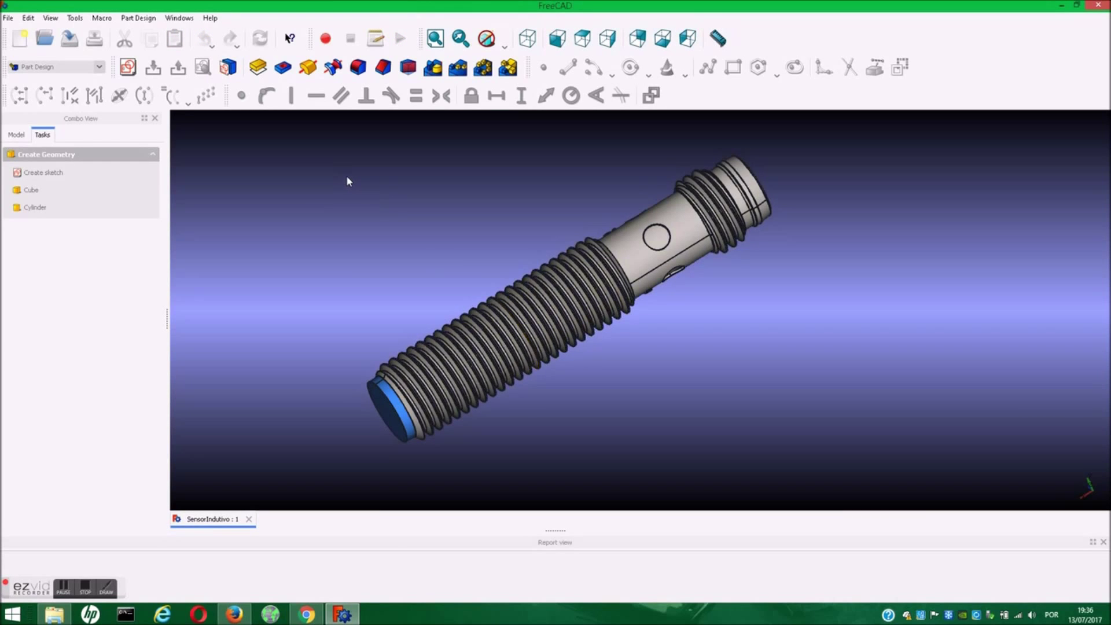
click(376, 38)
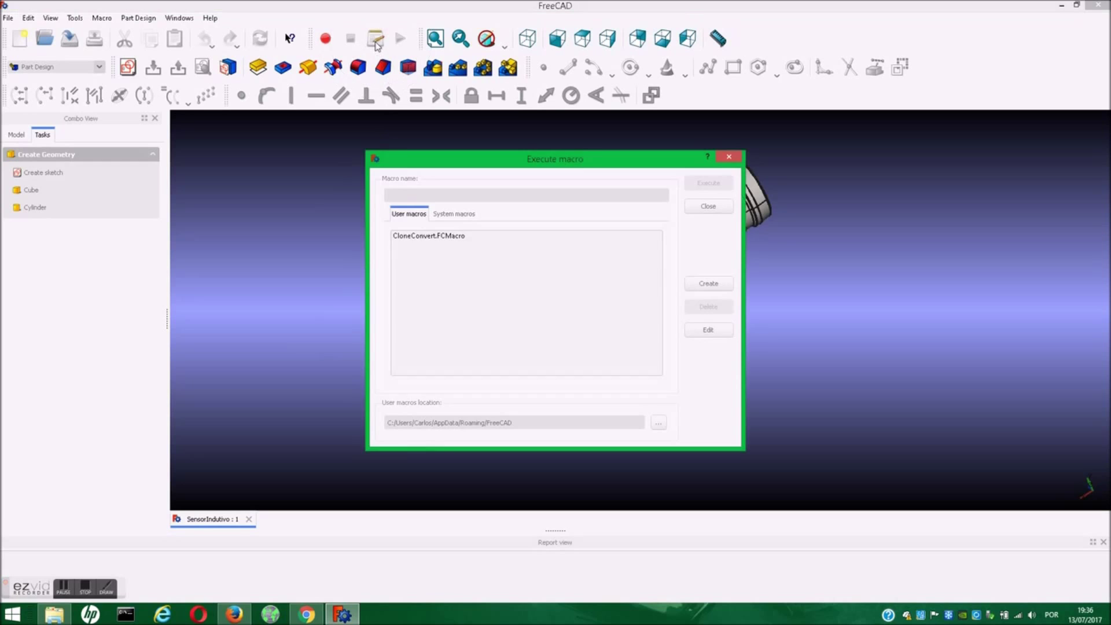
click(421, 237)
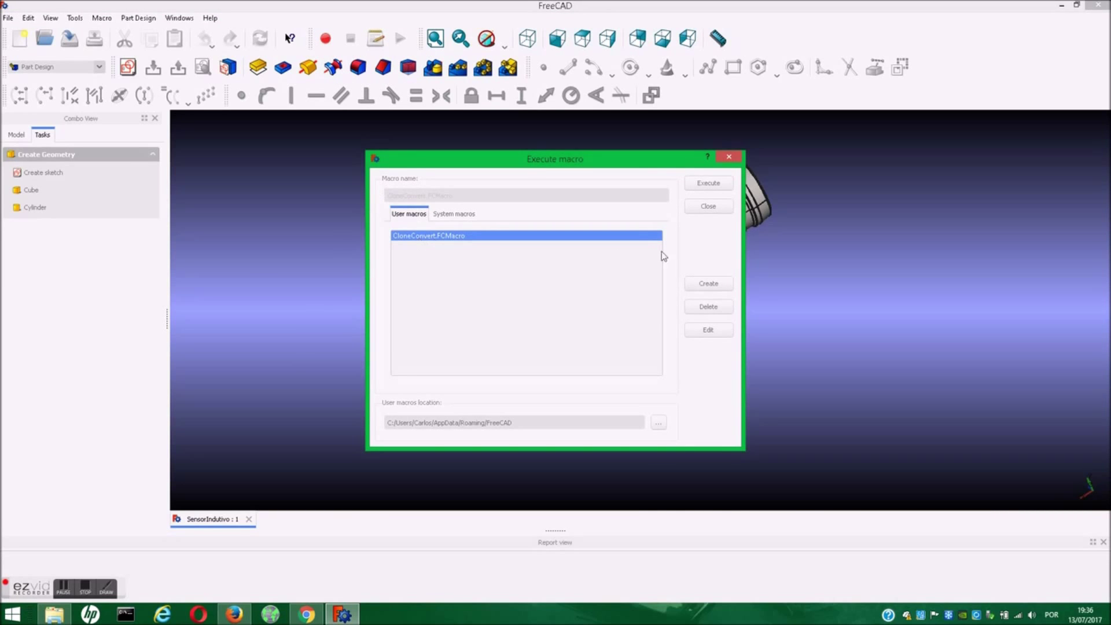
click(708, 183)
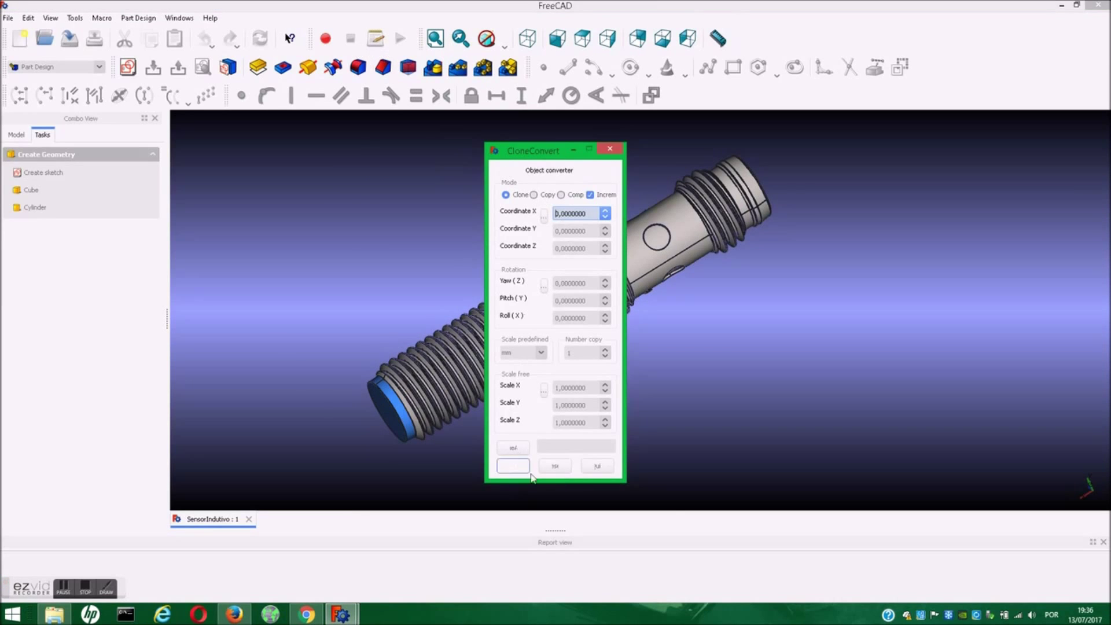
click(608, 150)
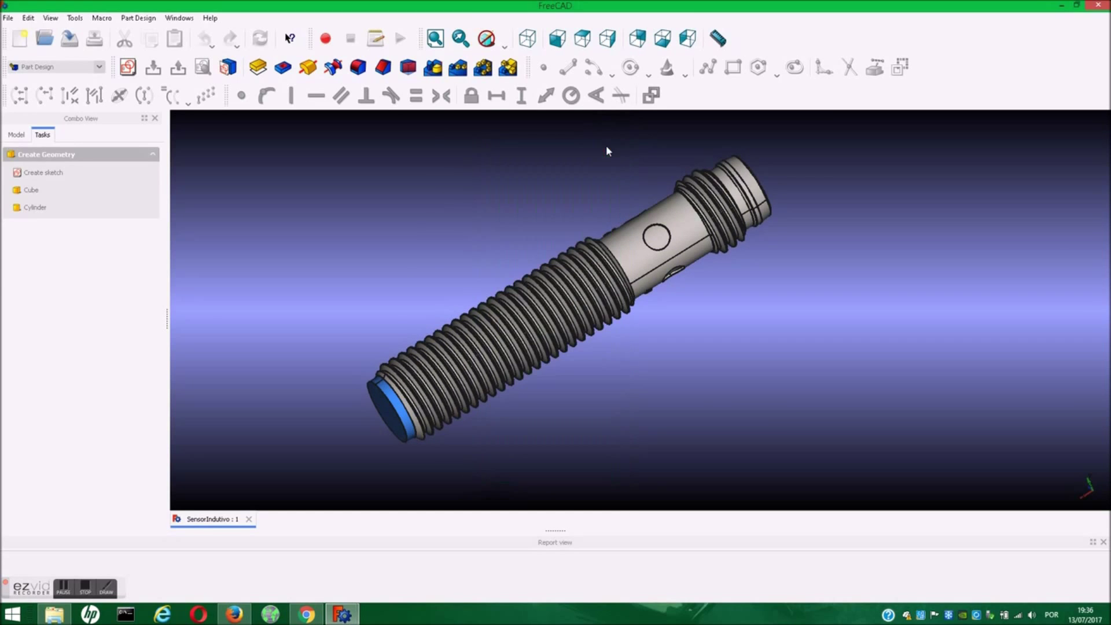
Add CloneConvert.FCMacro as a macro command with menu text 'CloneConver' and a macro pixmap icon
click(82, 20)
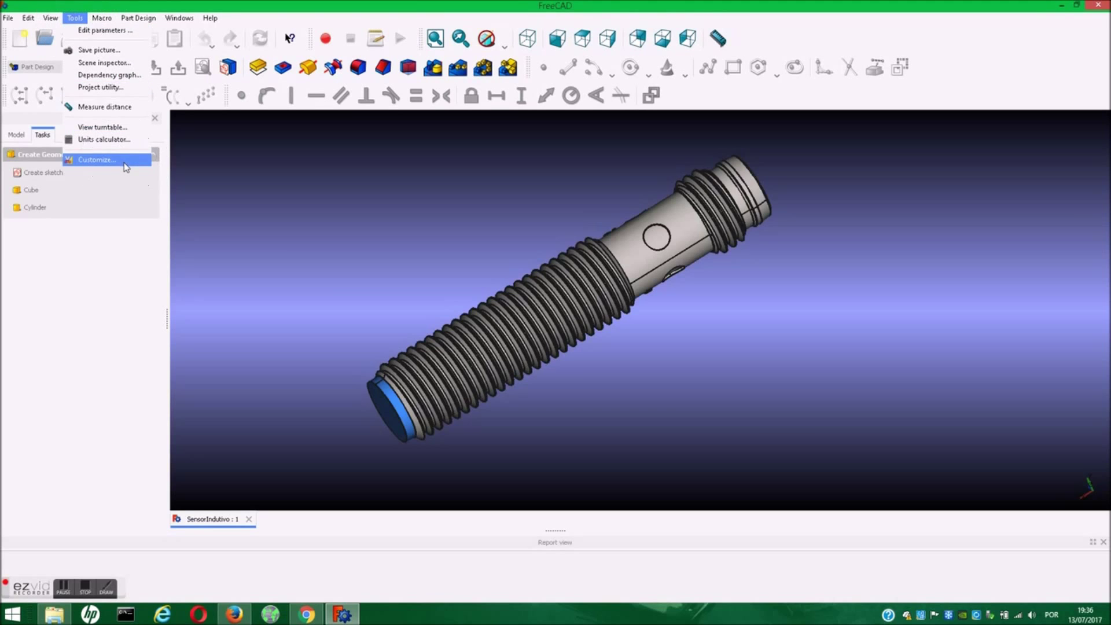
click(126, 166)
click(523, 199)
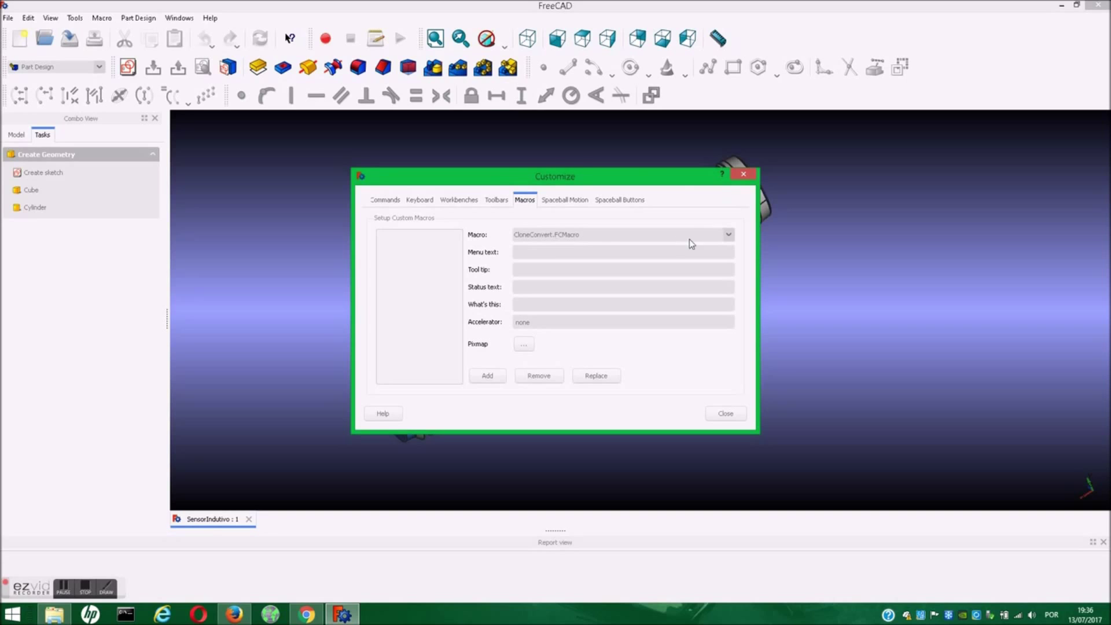
click(528, 254)
text(CloneConver)
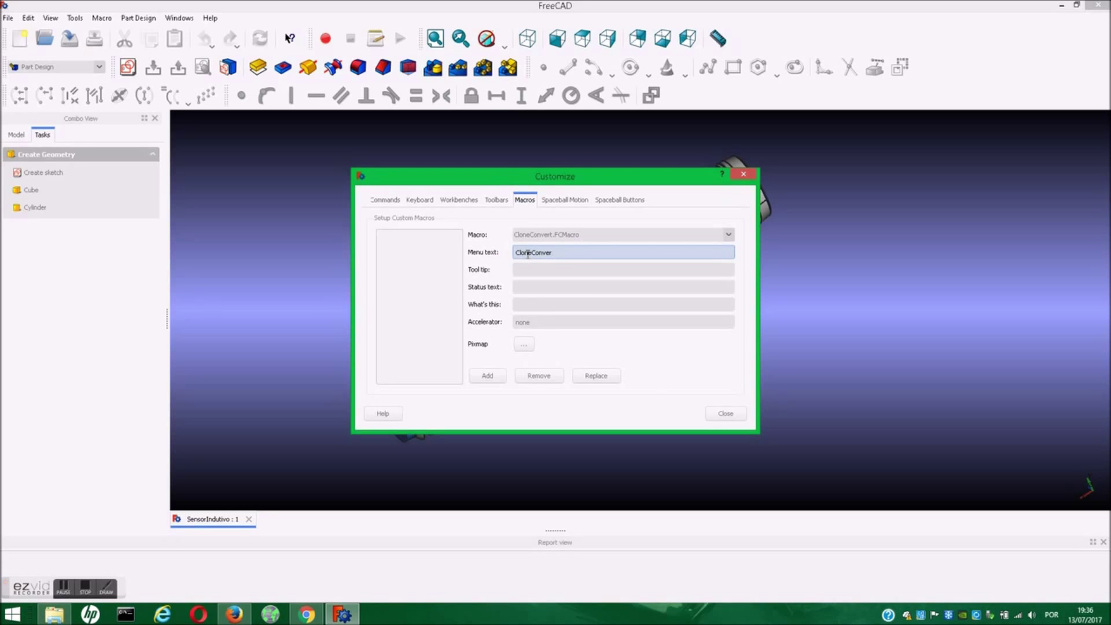
click(525, 345)
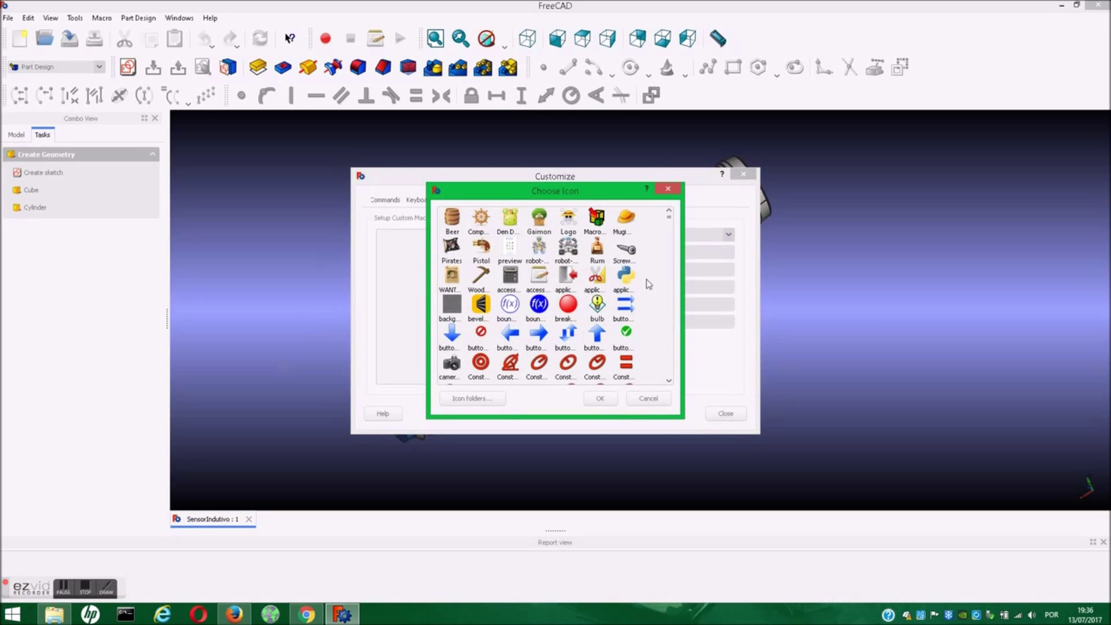
double_click(597, 222)
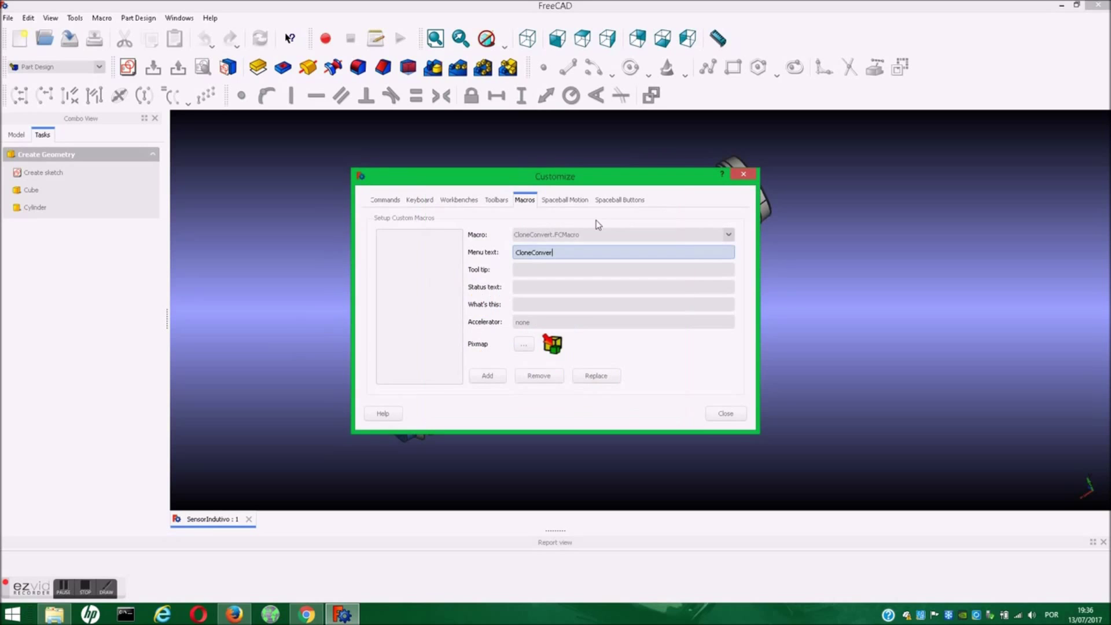
click(488, 375)
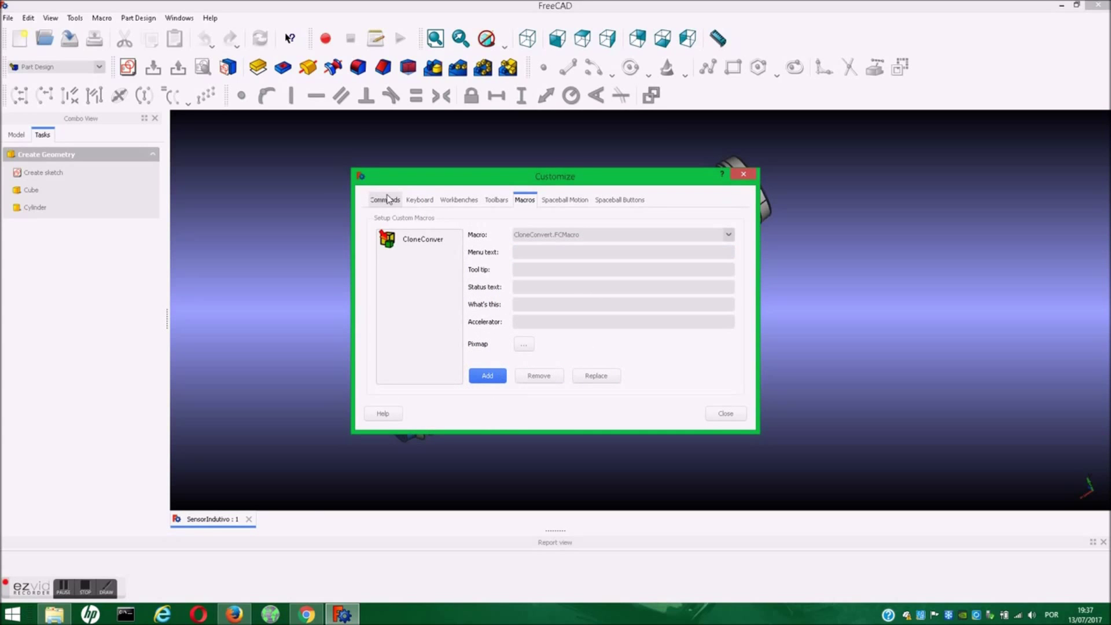
In the Toolbars settings, choose Part as the target workbench
click(451, 205)
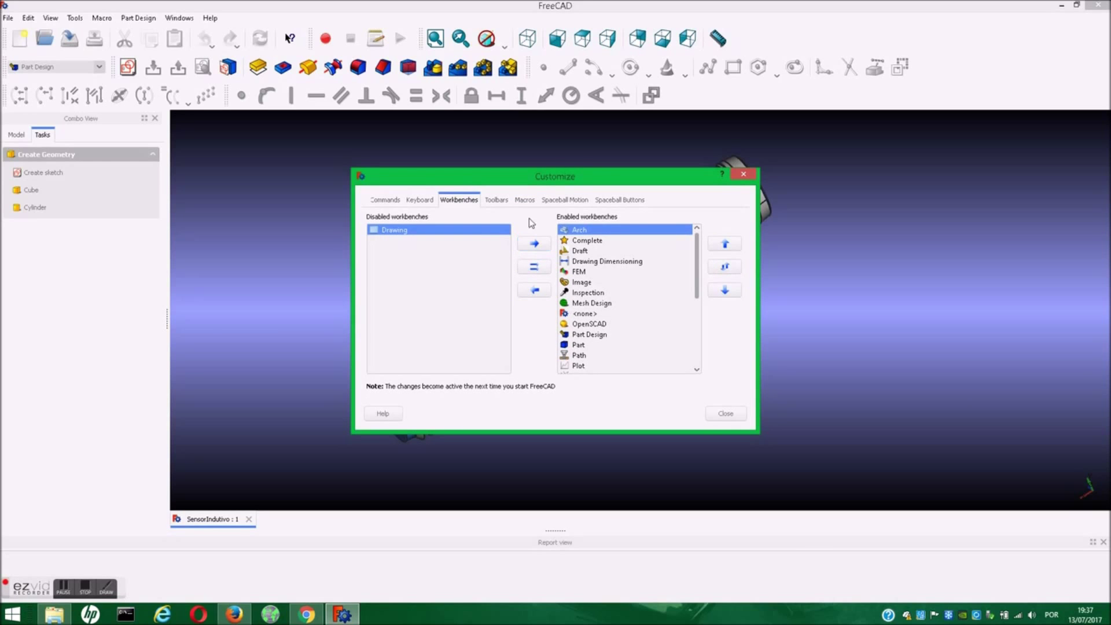
click(553, 206)
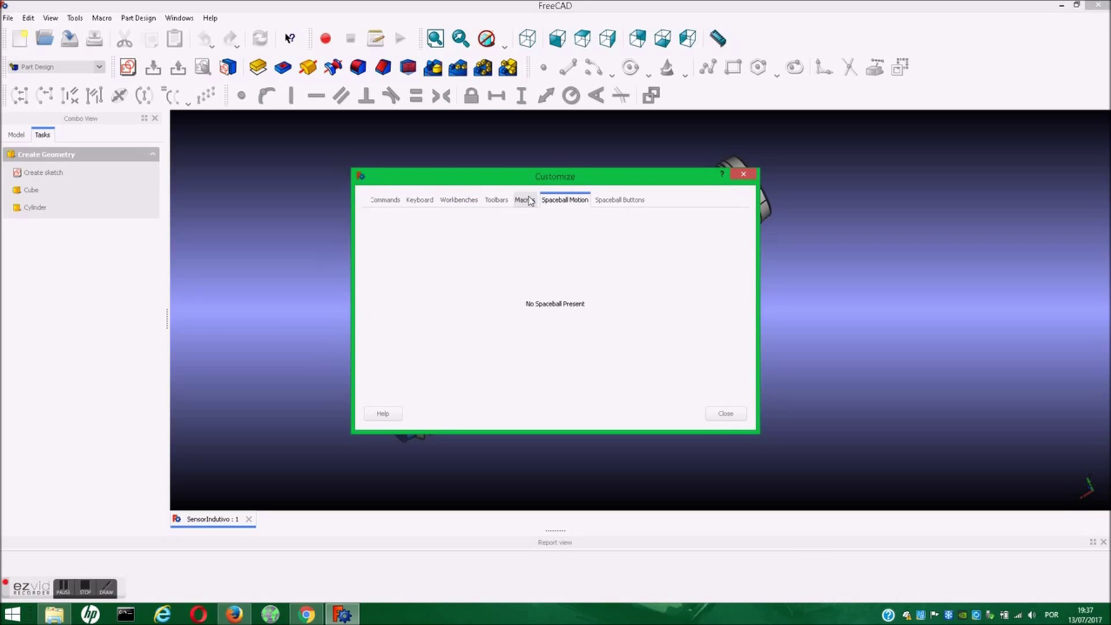
click(503, 201)
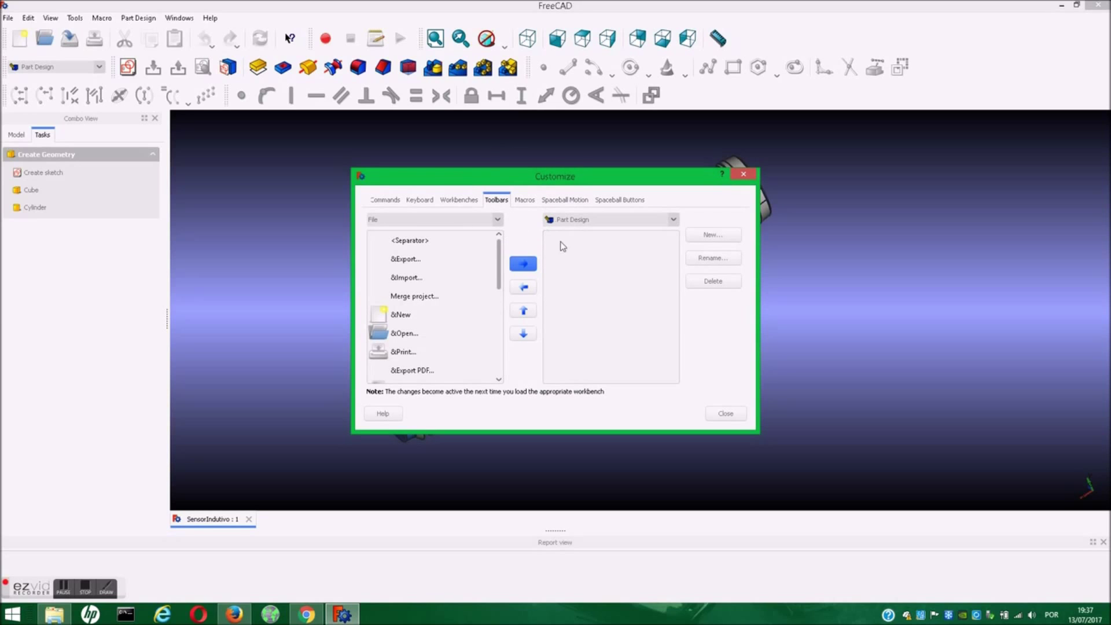
click(706, 235)
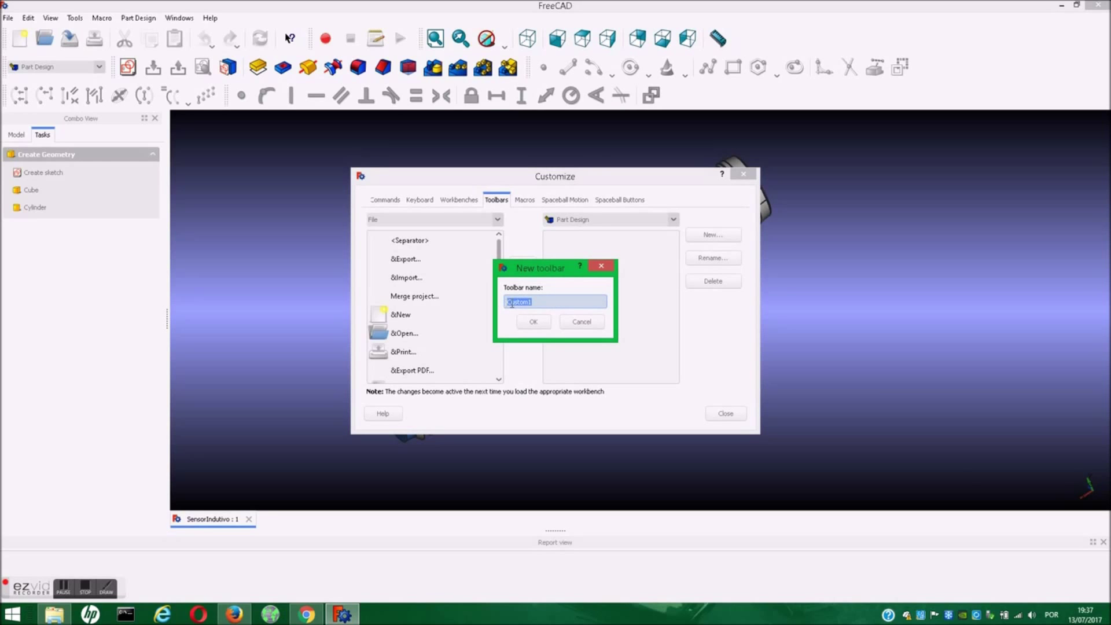
click(601, 267)
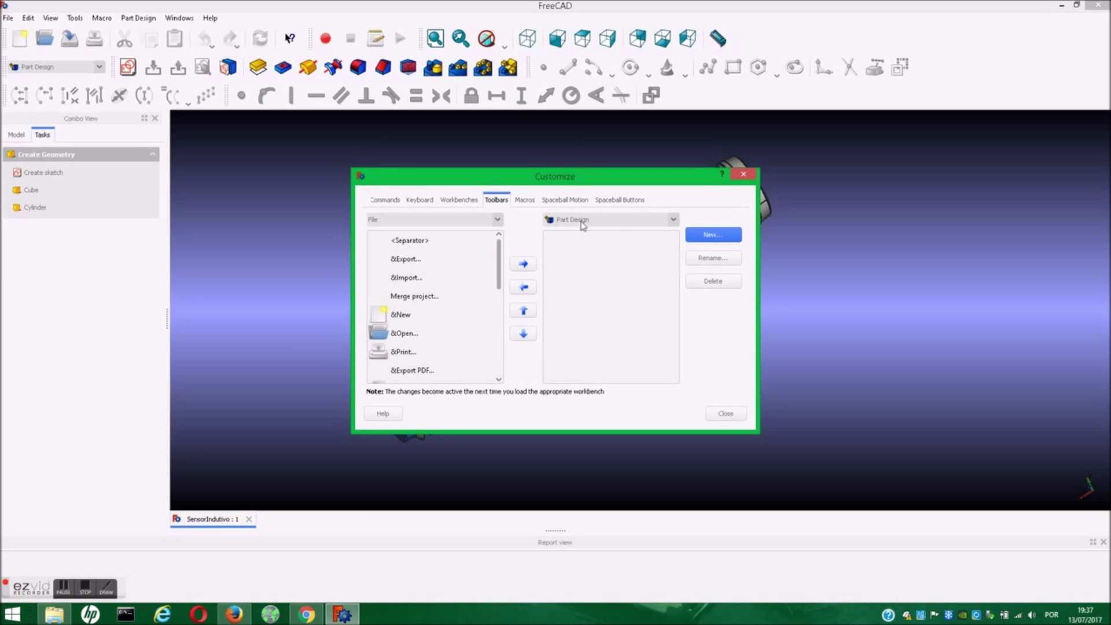
click(674, 221)
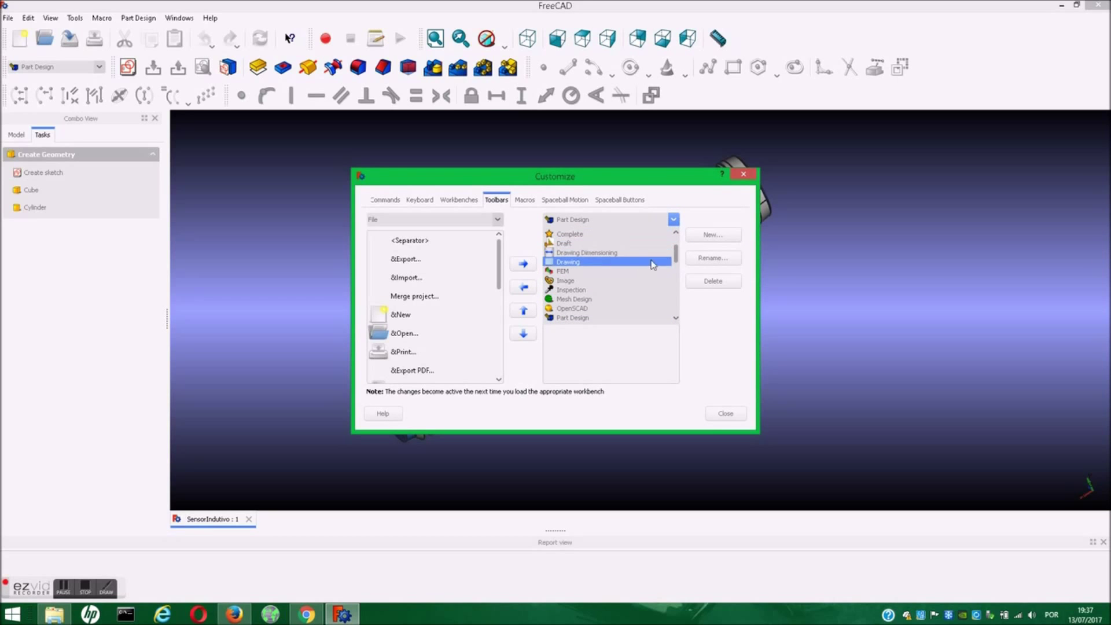
drag(678, 263, 677, 286)
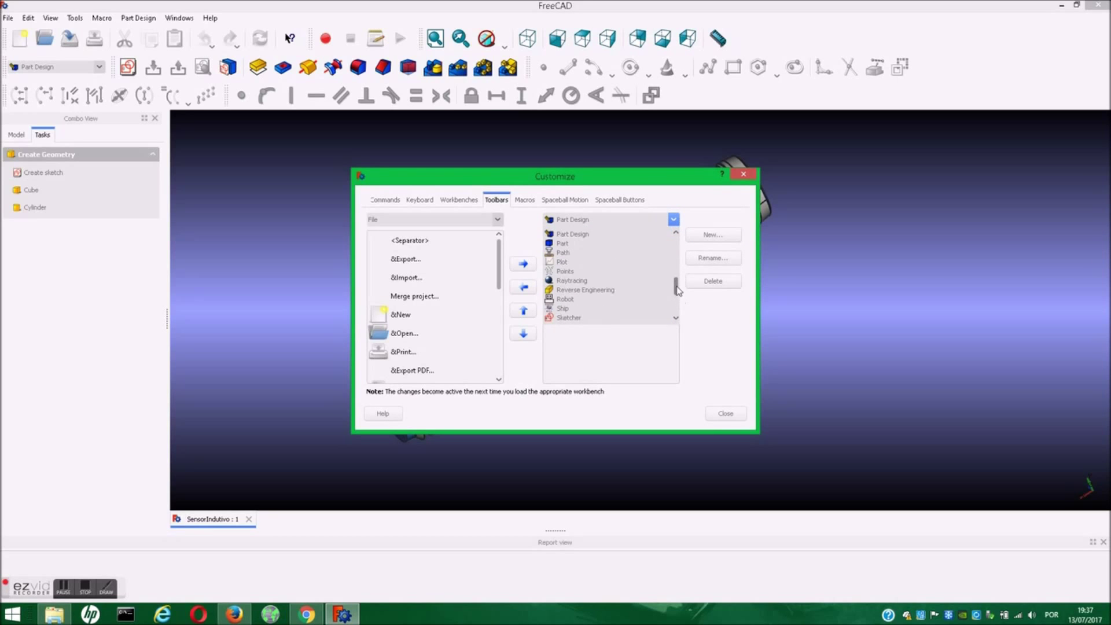
click(571, 264)
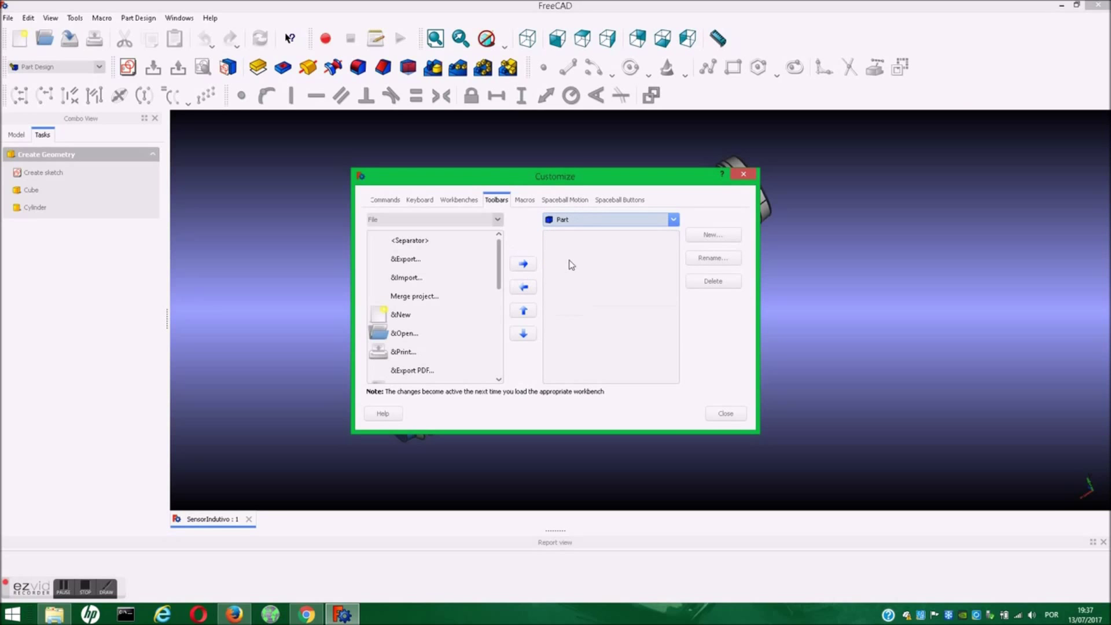
Create a new Part toolbar named MindScraper and select it for filling
click(715, 237)
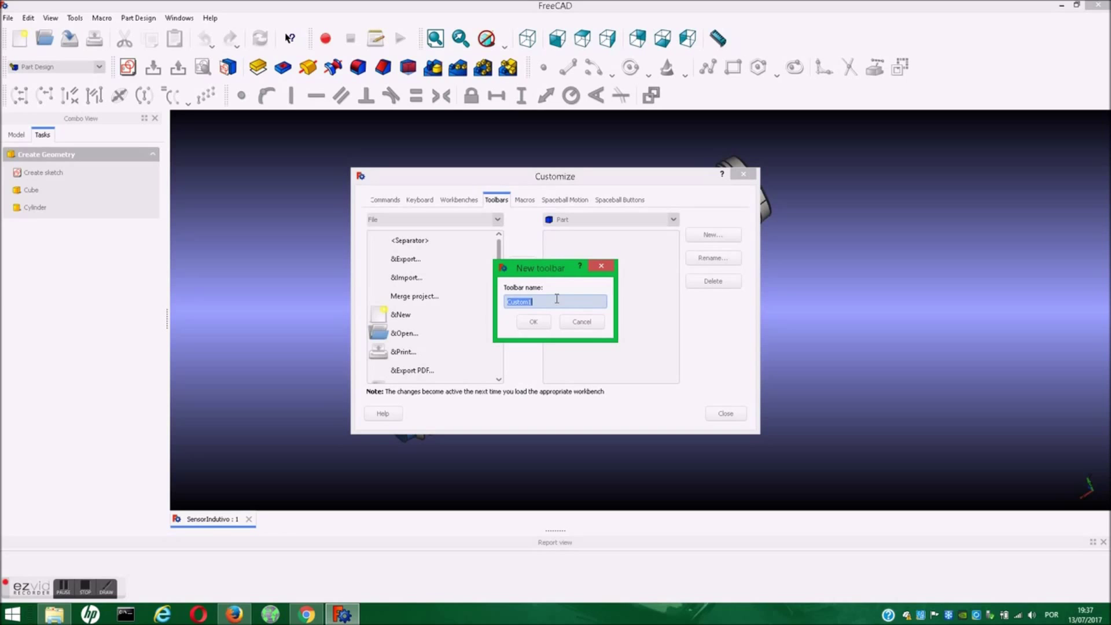
key(BackSpace)
text(MindScraper)
click(532, 323)
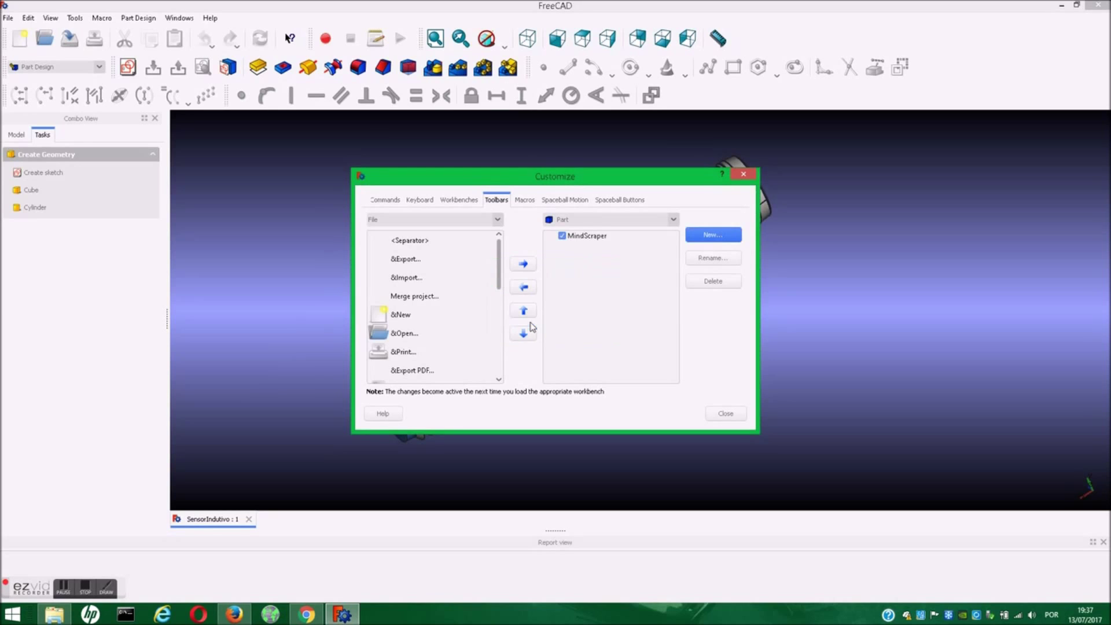
mouse_move(498, 254)
mouse_down()
mouse_move(501, 282)
mouse_move(501, 240)
mouse_up()
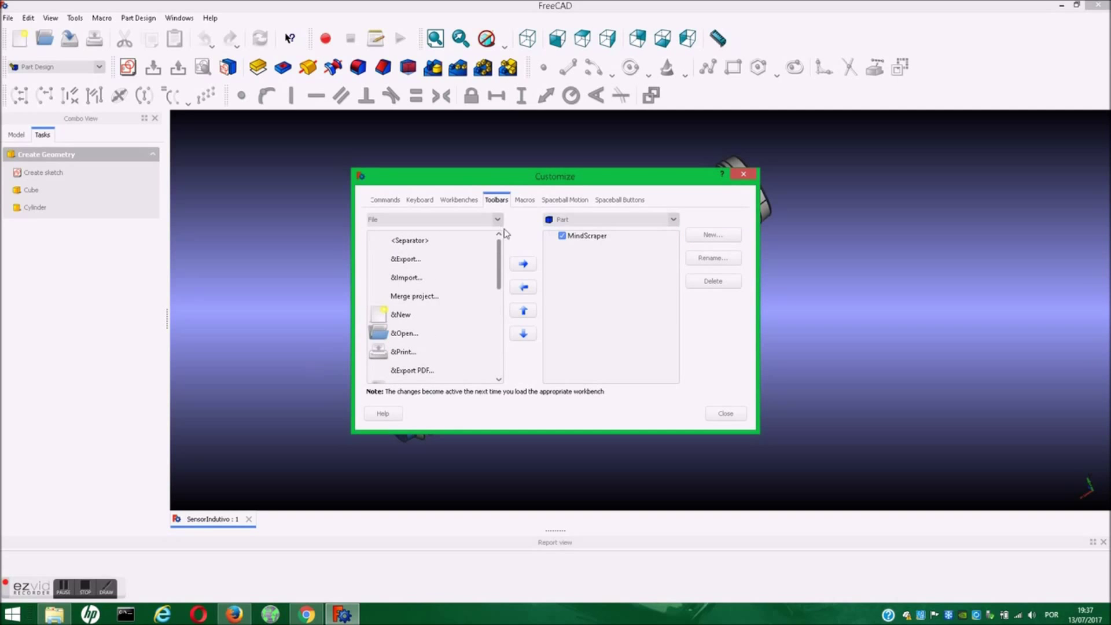
click(608, 238)
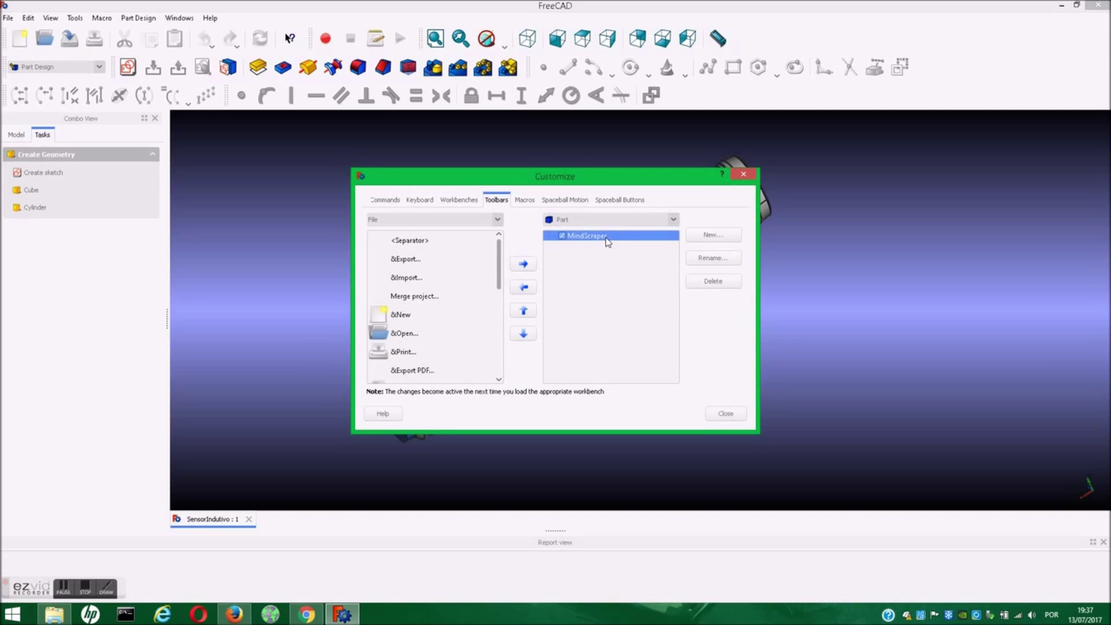
Move the CloneConver command from the Macros category onto MindScraper, then close Customize
click(499, 221)
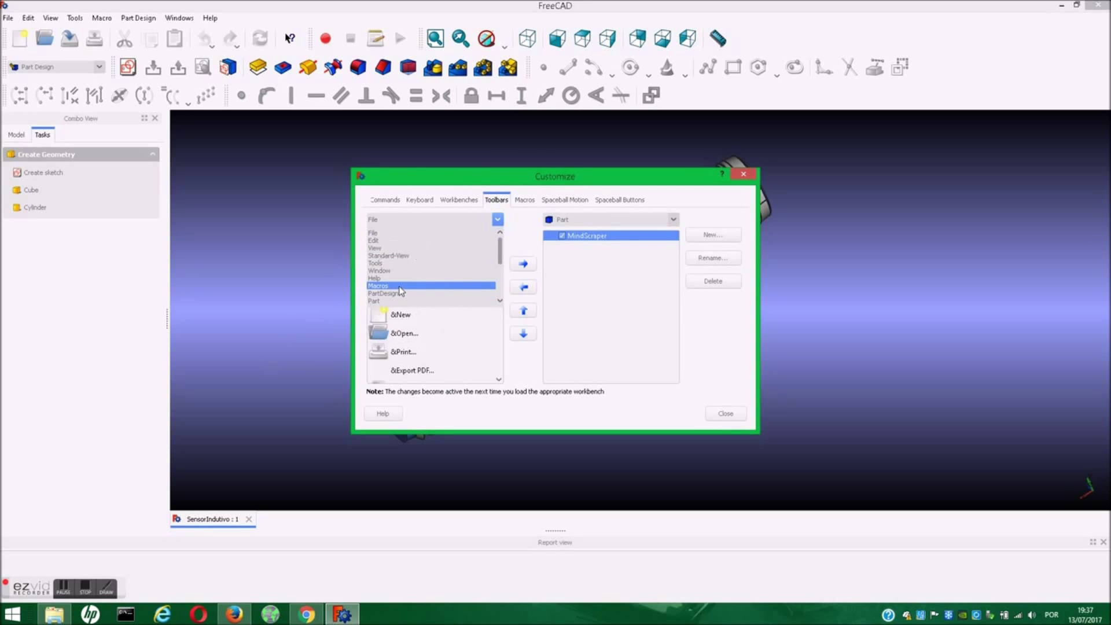
click(400, 287)
click(392, 263)
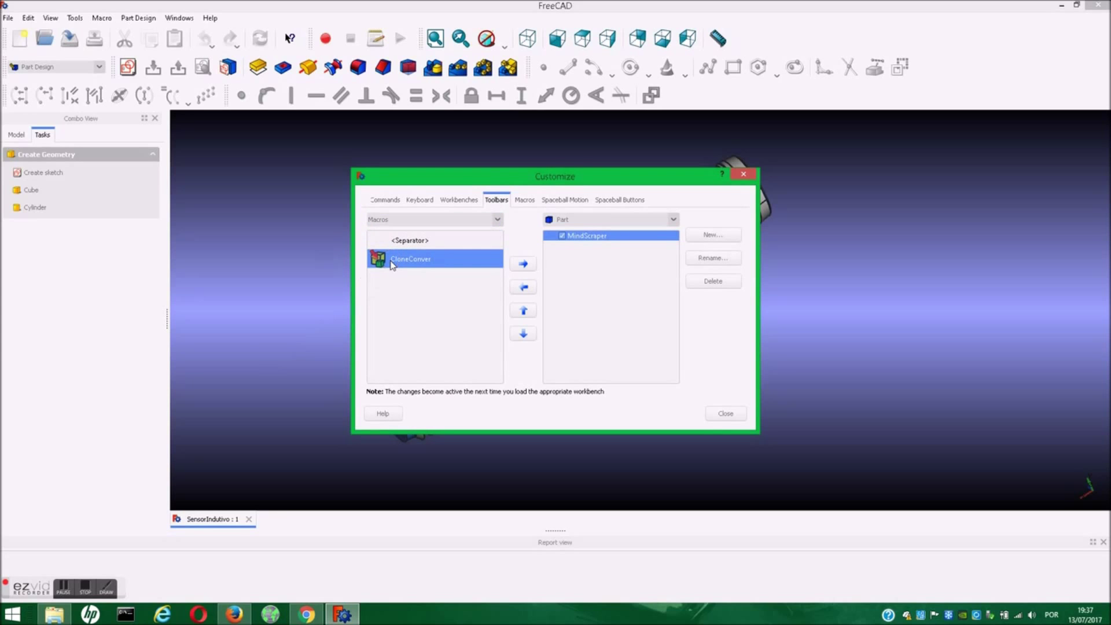
click(522, 268)
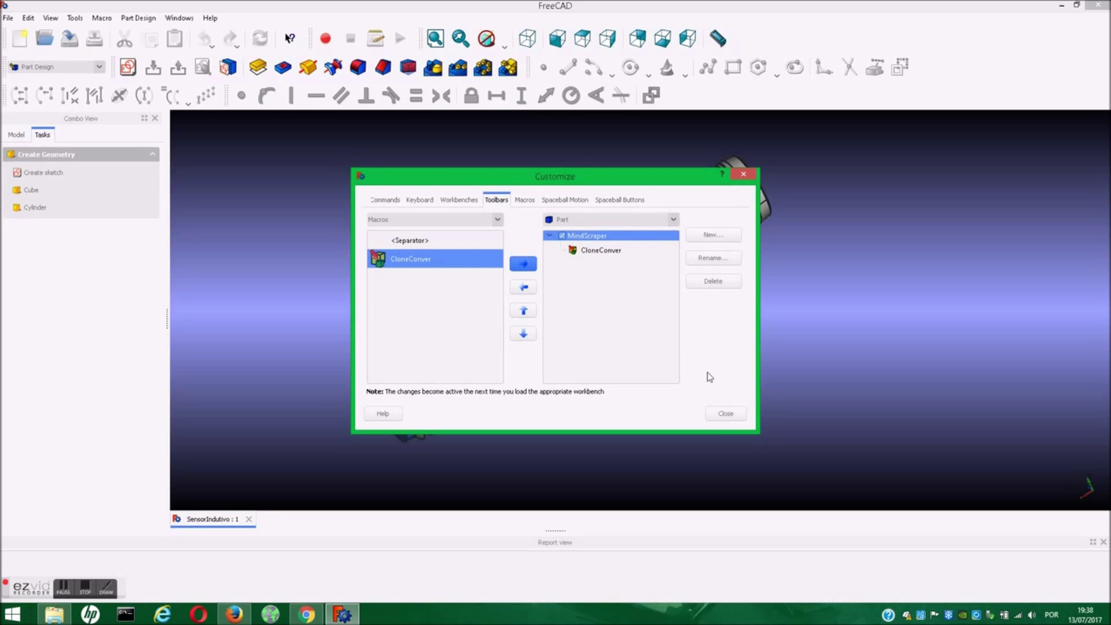
click(718, 414)
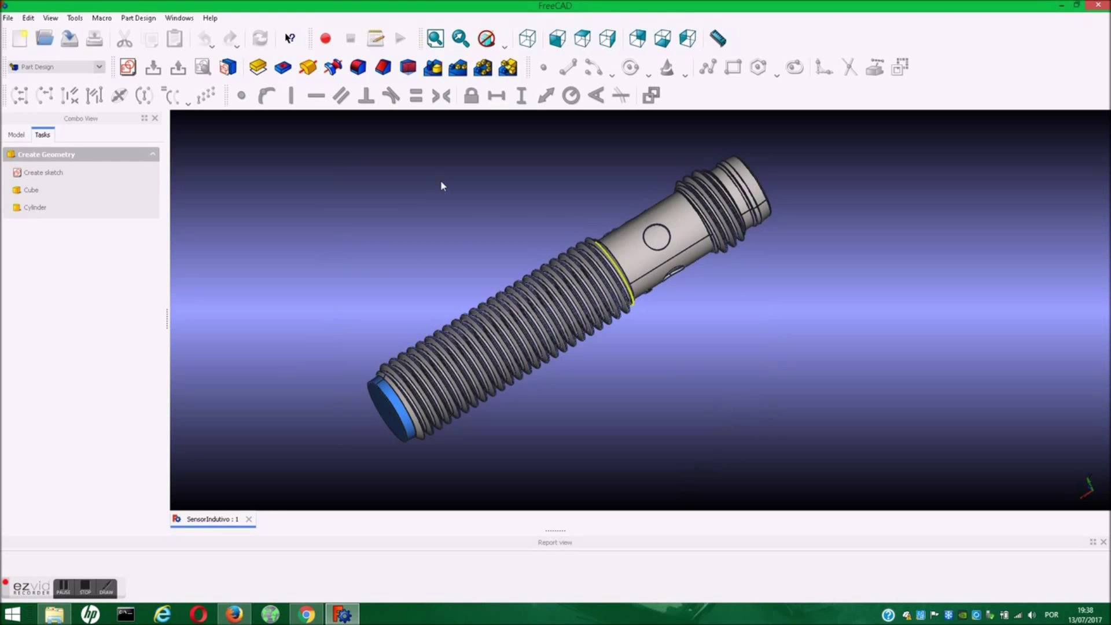
Switch to Part, launch CloneConvert from the MindScraper icon, and move its window aside
click(100, 68)
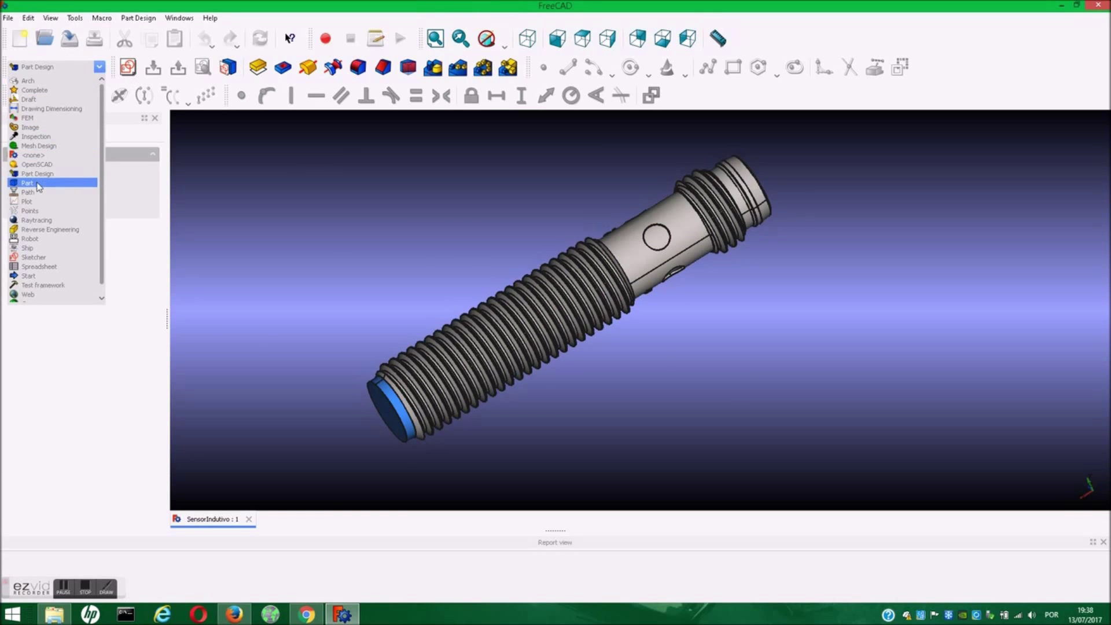
click(37, 184)
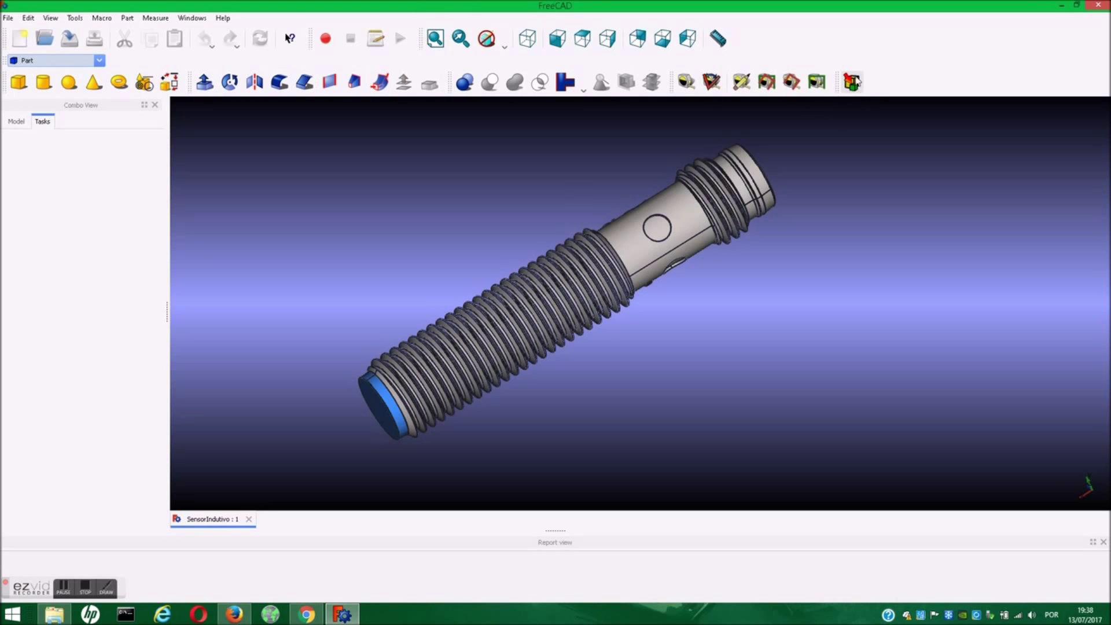
click(853, 82)
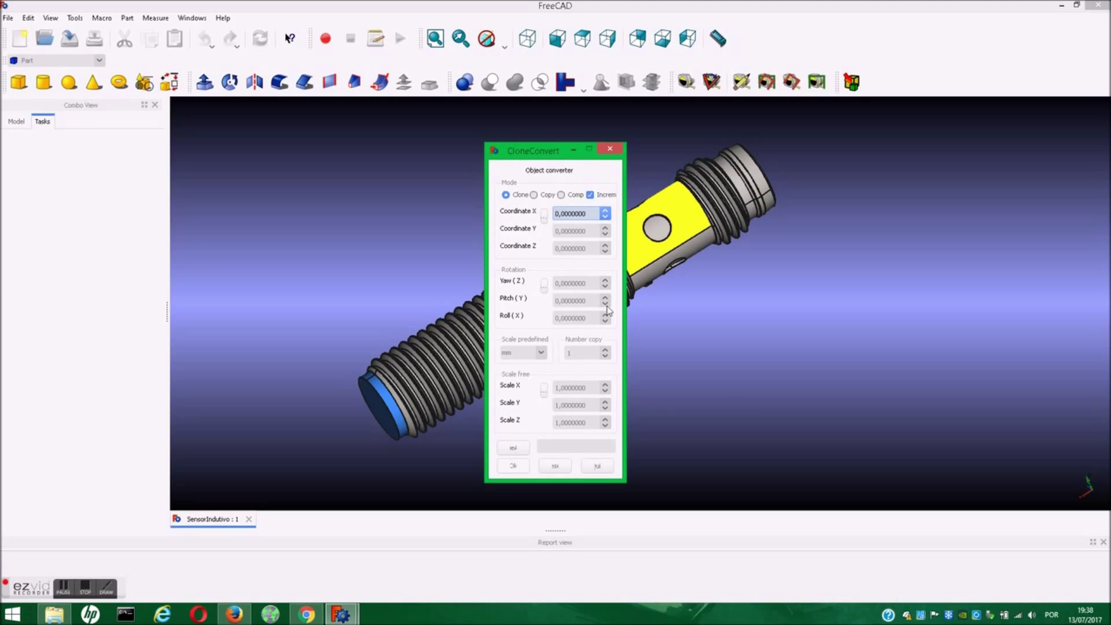
drag(541, 153, 898, 146)
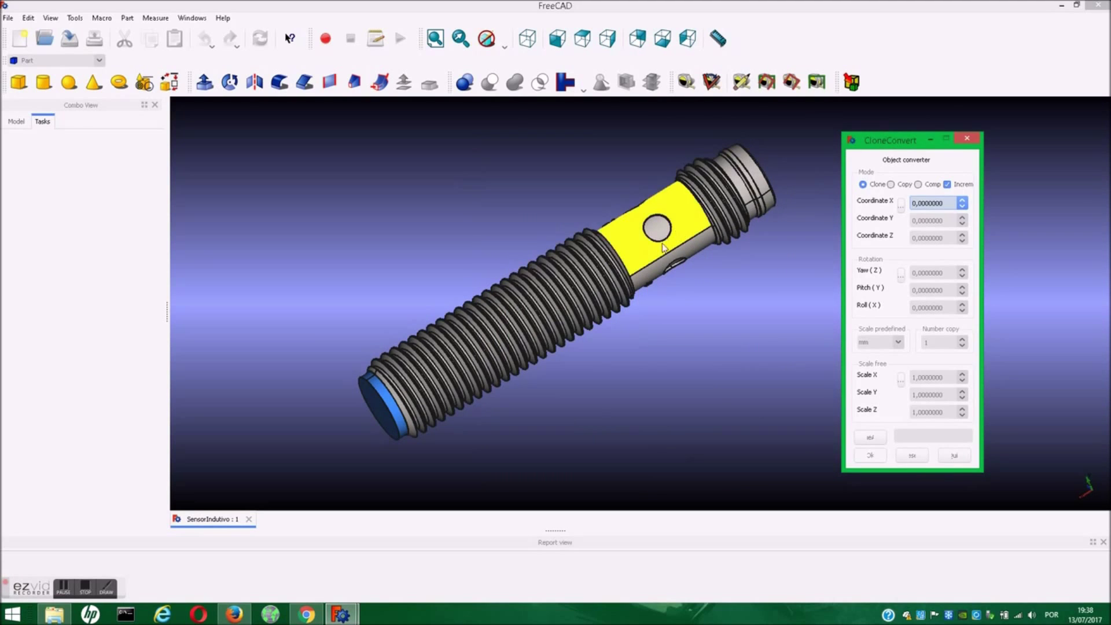
click(17, 121)
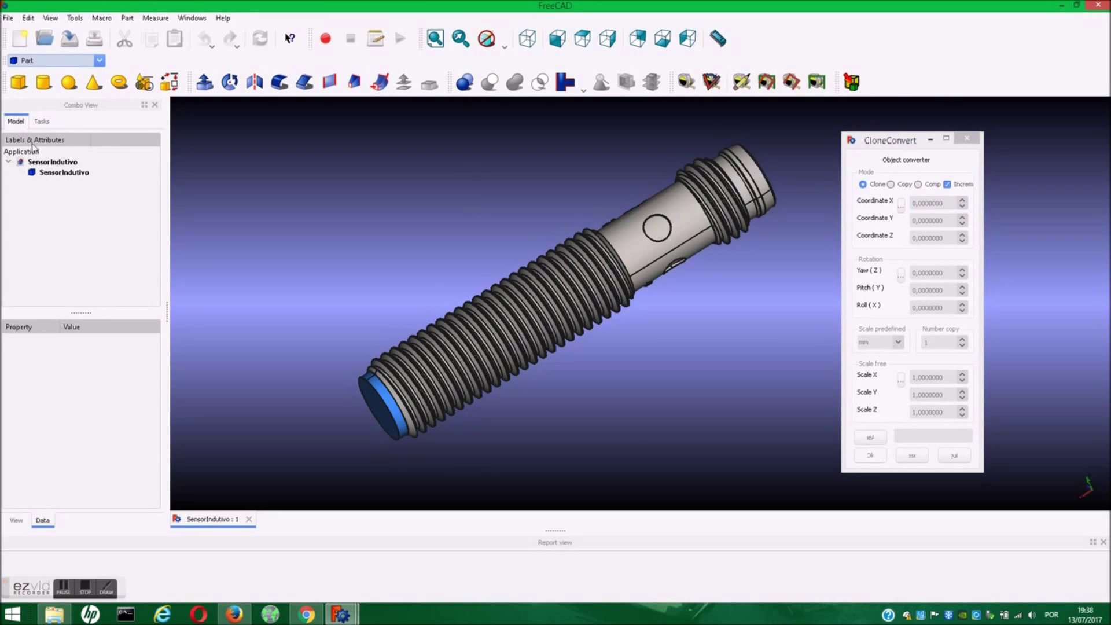
Convert SensorIndutivo in Comp mode with a scale of 2 on X, Y and Z
click(47, 175)
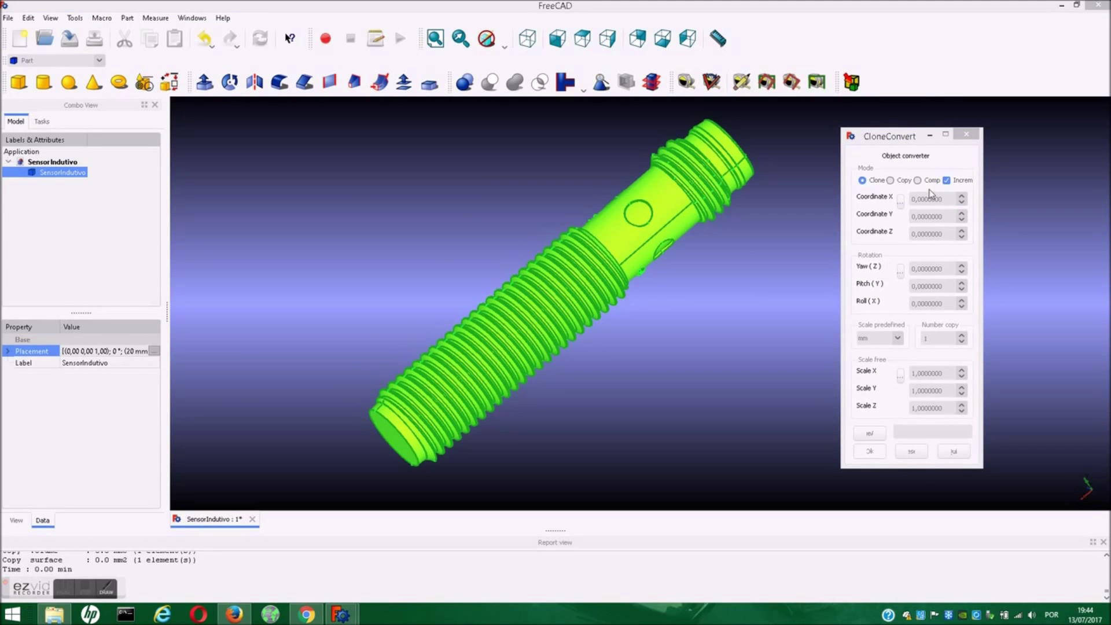
click(919, 182)
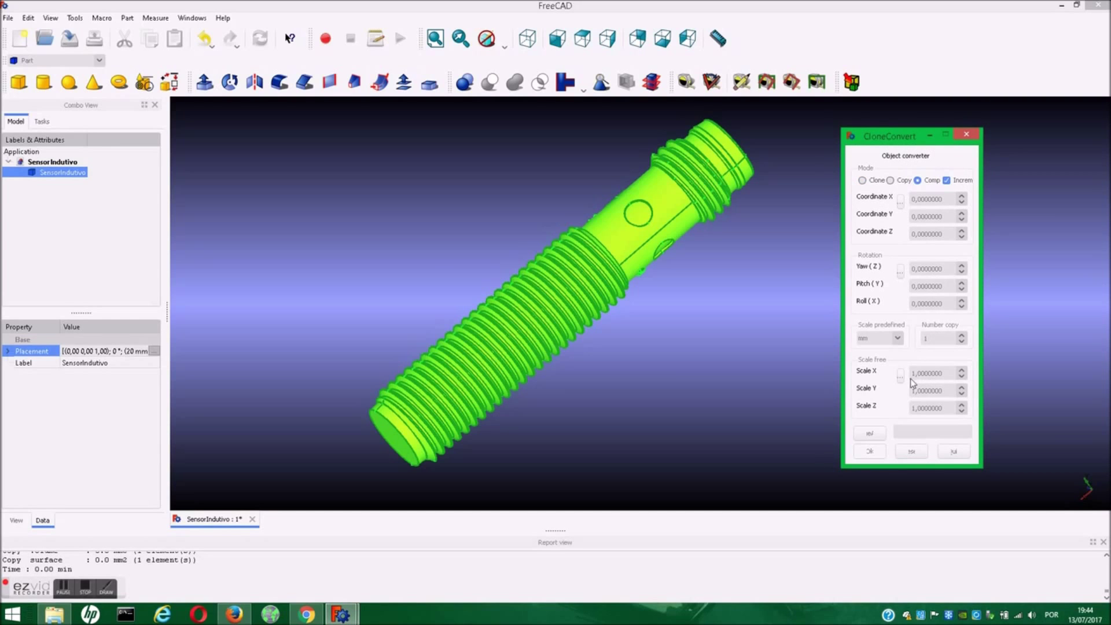
click(961, 370)
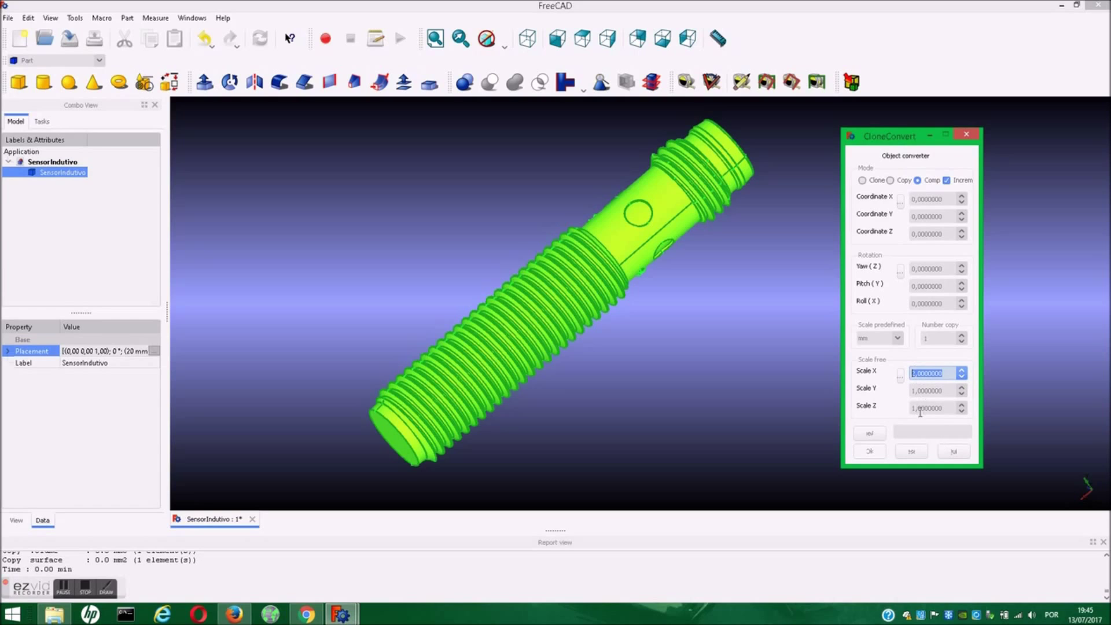
click(900, 376)
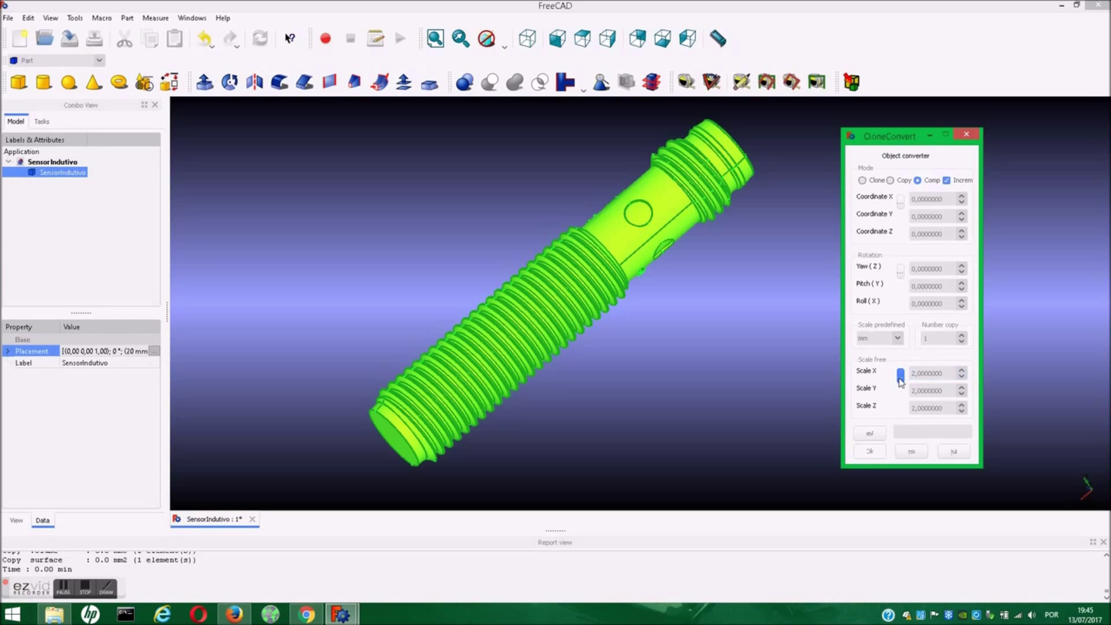
click(876, 459)
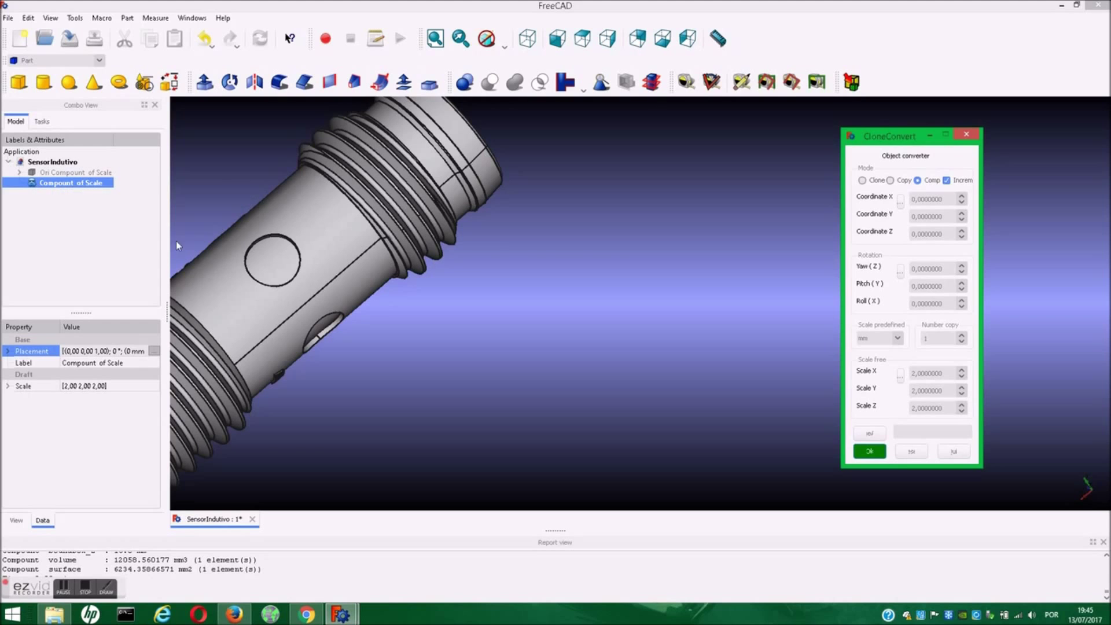
Zoom out to the scaled sensor and open its Placement translation editor
middle_drag(373, 346, 411, 355)
scroll(655, 349, down, 3)
scroll(642, 342, down, 2)
scroll(625, 345, down, 2)
middle_drag(528, 329, 473, 255)
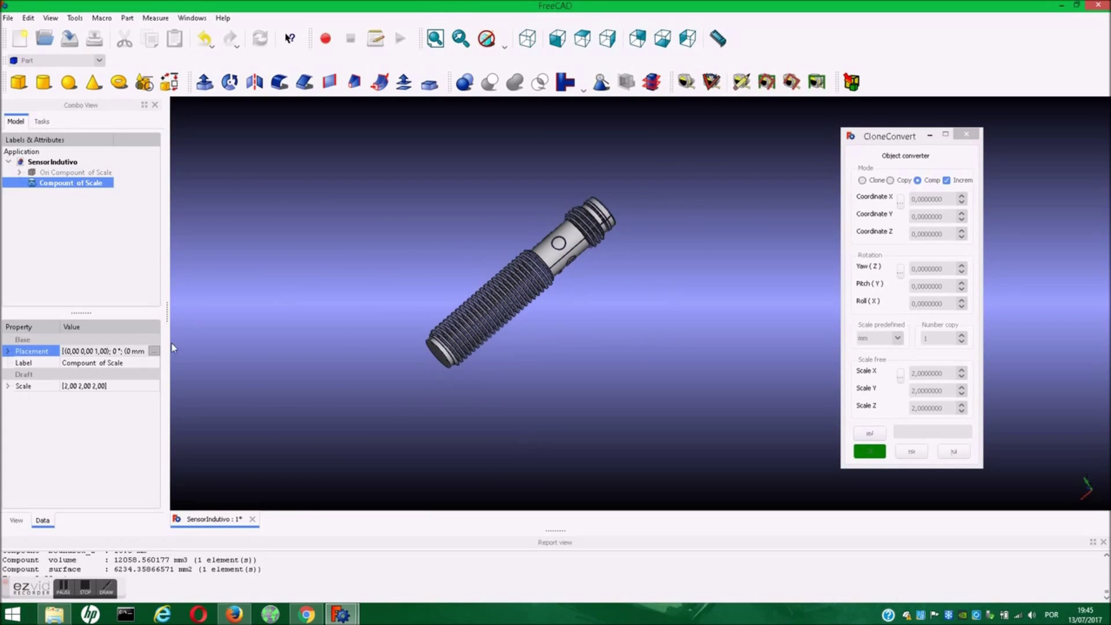
click(154, 350)
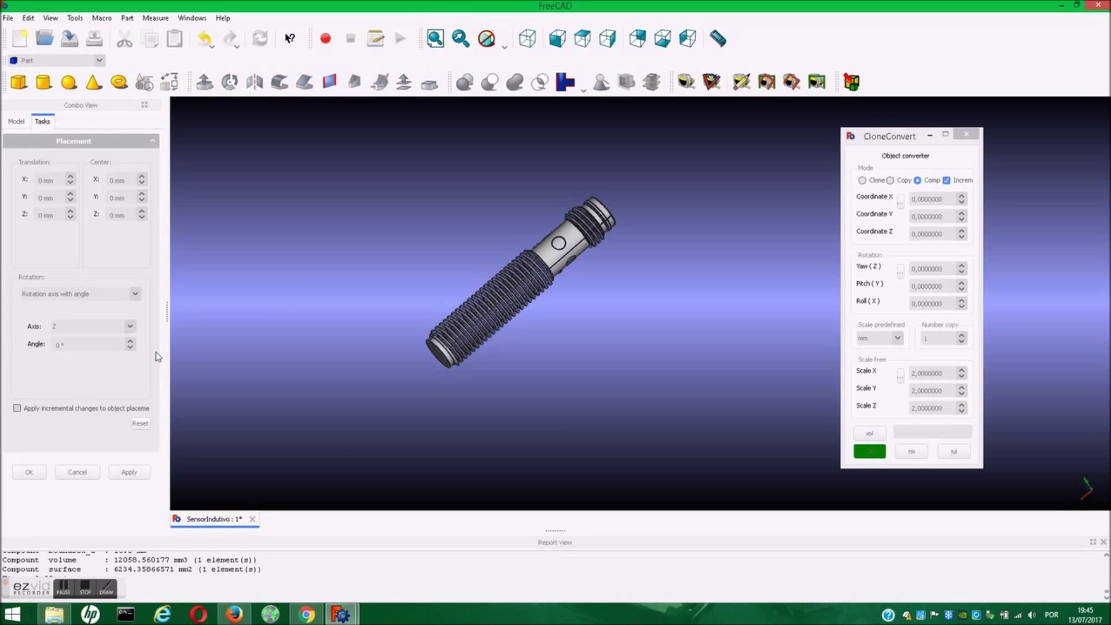
click(69, 176)
Set Translation Y to 20 mm, apply it, and confirm the placement
click(44, 198)
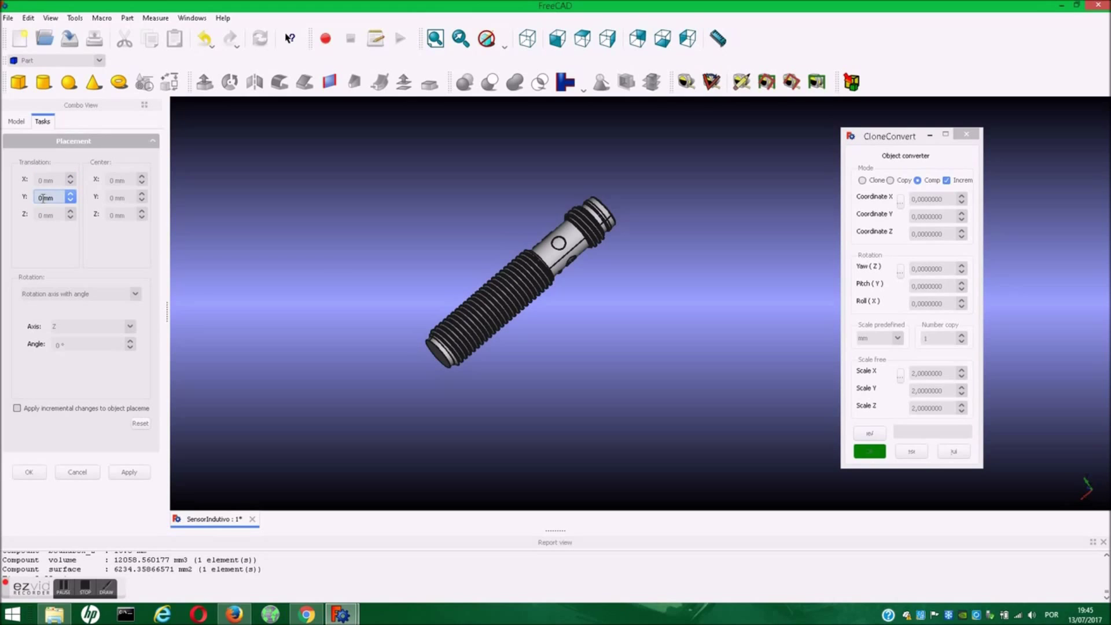
text(2)
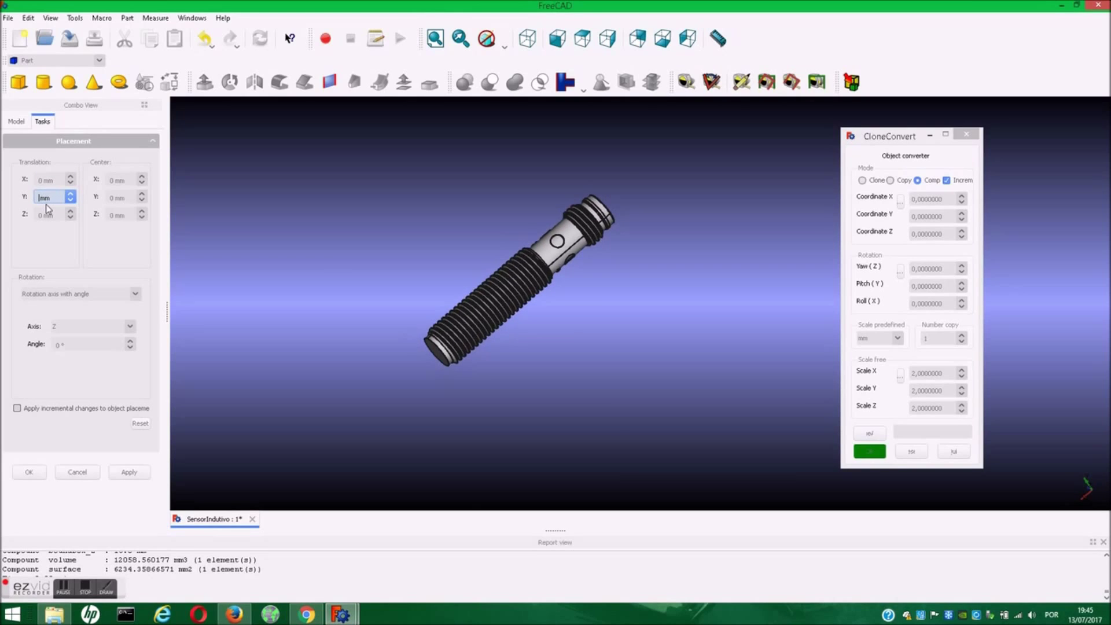
text(0)
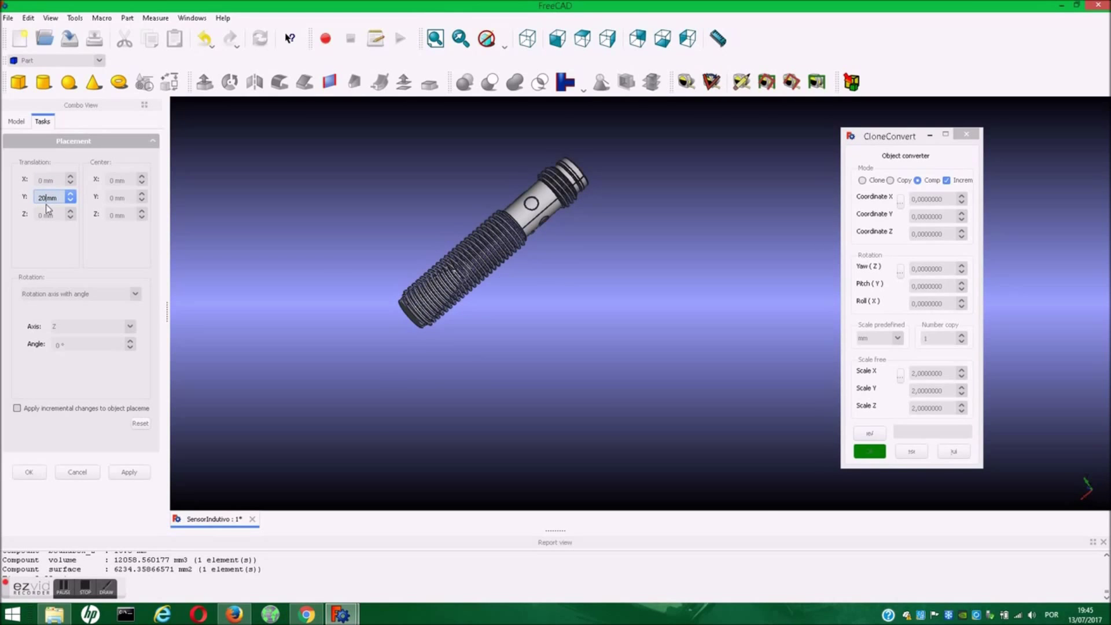
key(Return)
click(130, 473)
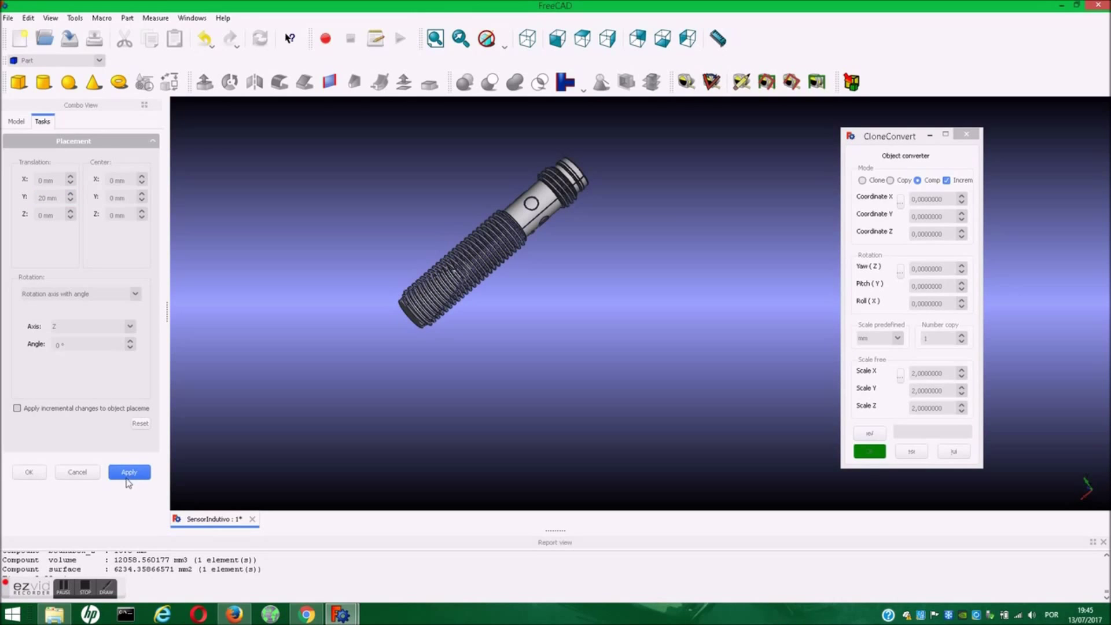
click(42, 478)
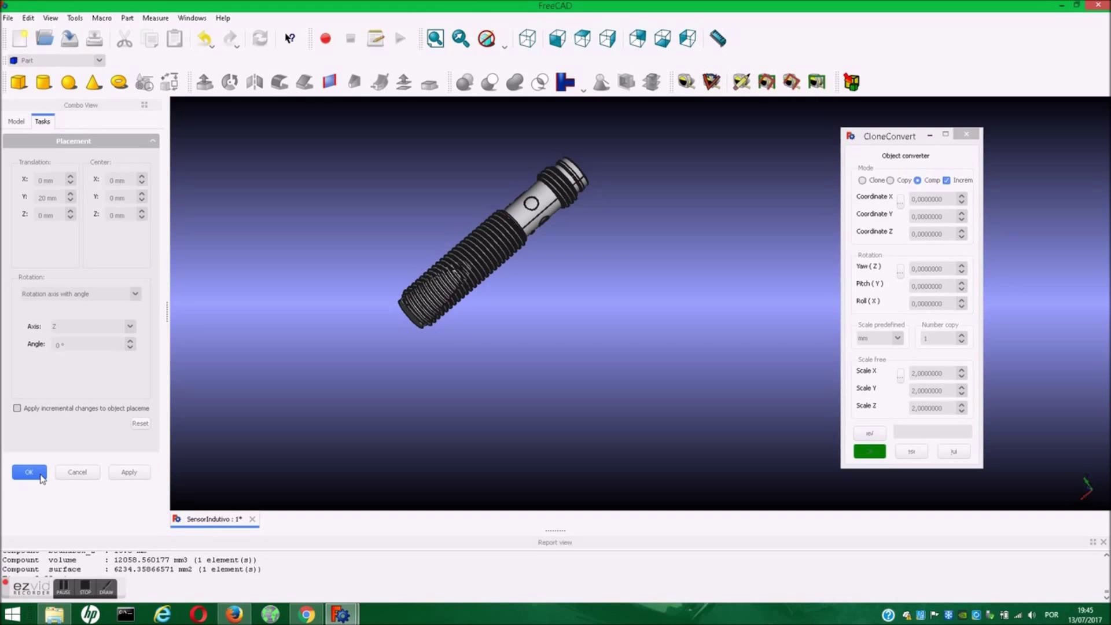
click(42, 478)
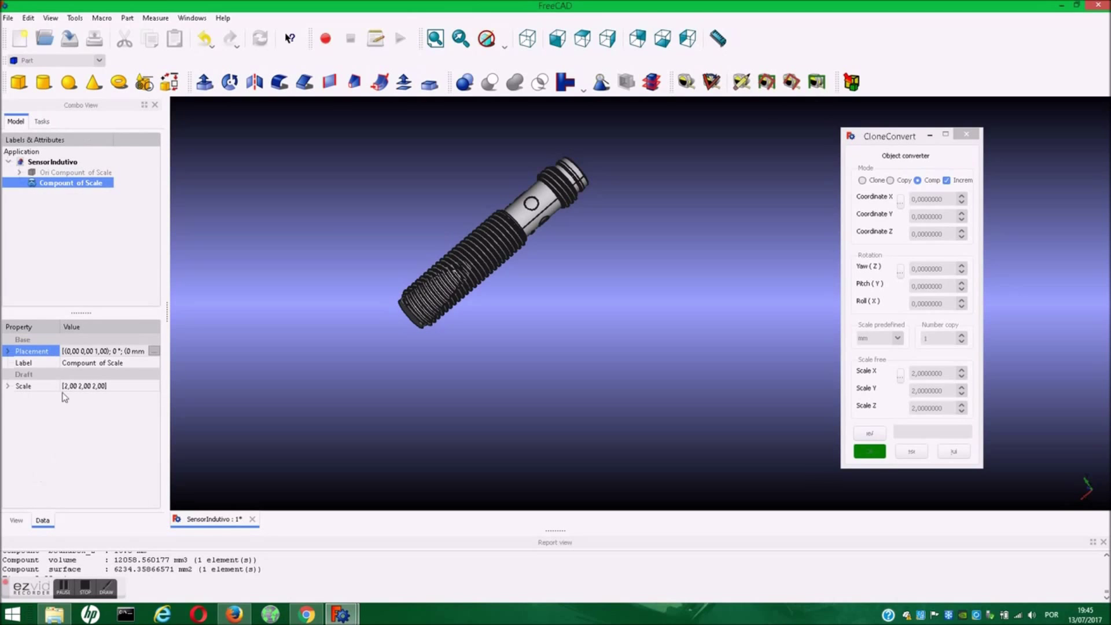
Toggle visibility on the hidden original sensor compound so it shows again
ctrl+click(40, 176)
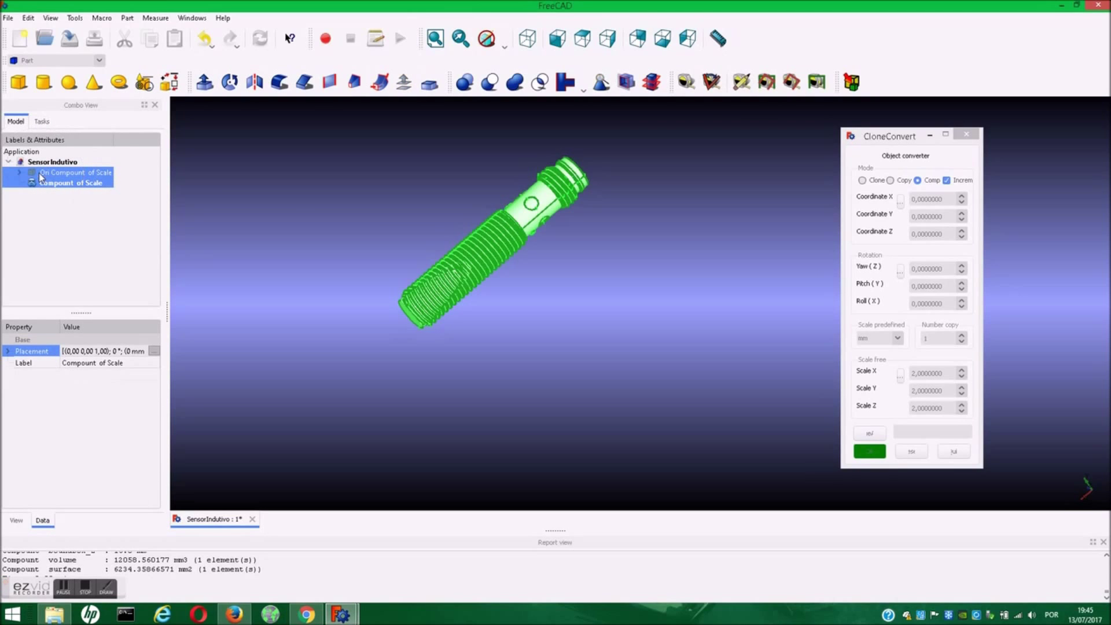
click(268, 203)
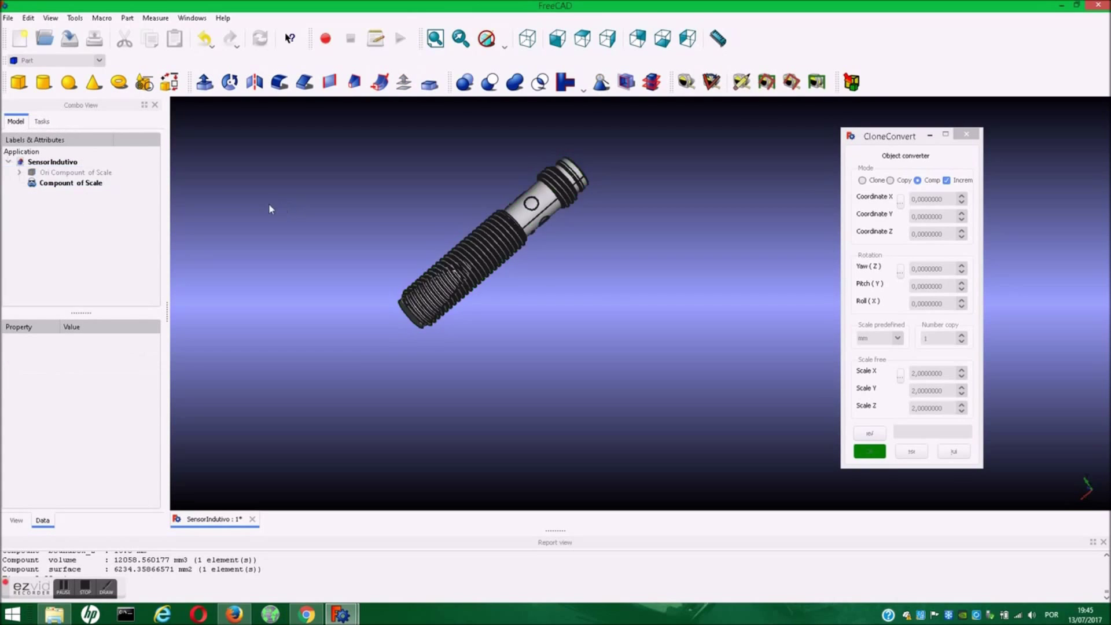
click(81, 174)
right_click(79, 173)
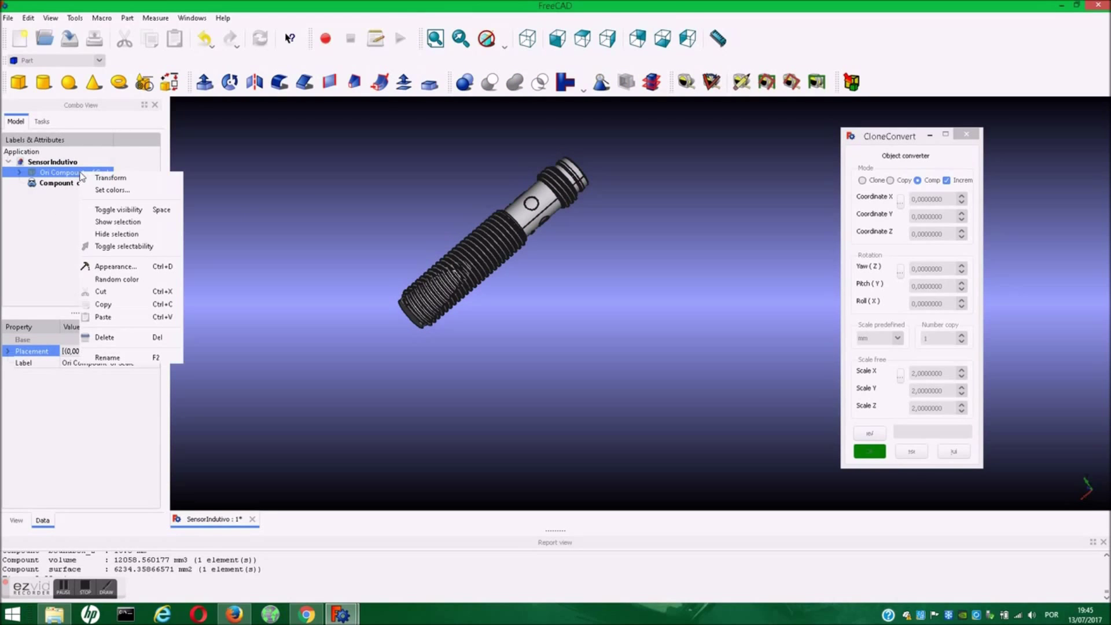
click(119, 210)
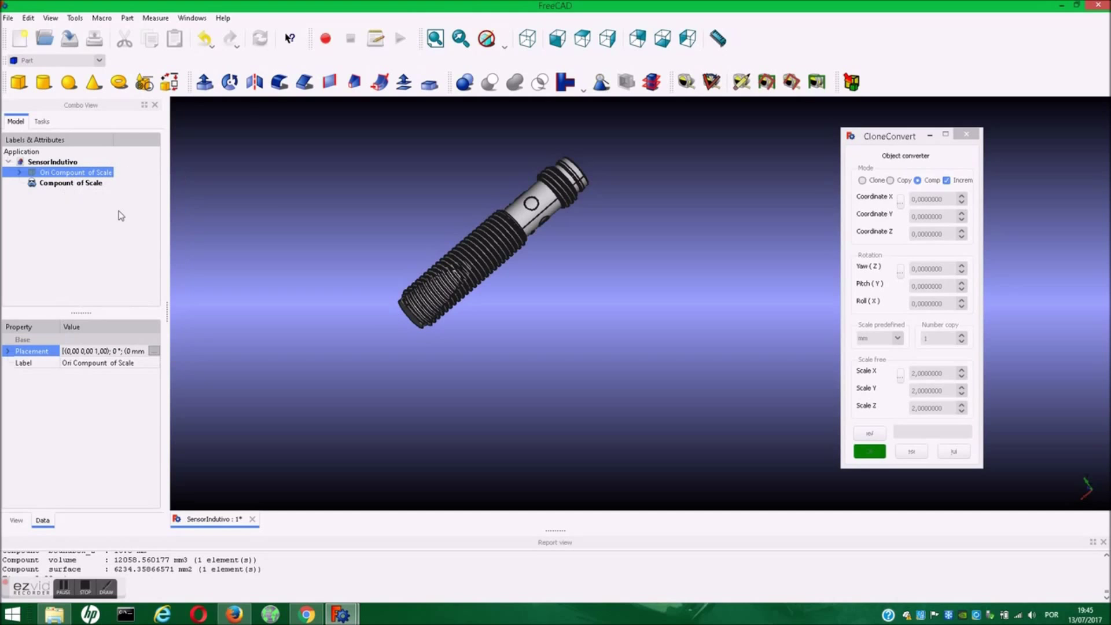
click(275, 234)
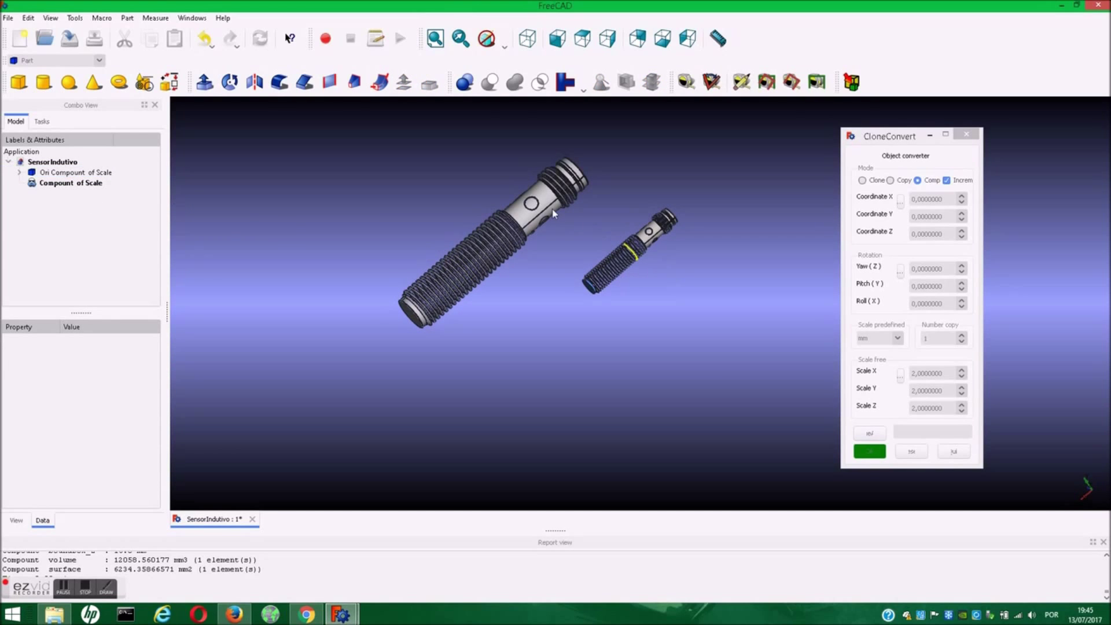
Orbit and zoom to compare both sensors, then close the CloneConvert converter
mouse_move(687, 304)
middle_down()
mouse_move(548, 349)
mouse_move(436, 337)
mouse_move(404, 256)
mouse_move(424, 220)
mouse_move(474, 364)
mouse_move(444, 429)
mouse_move(363, 396)
mouse_move(310, 332)
mouse_move(352, 273)
mouse_move(461, 272)
mouse_move(650, 350)
mouse_move(679, 283)
mouse_move(591, 228)
middle_up()
scroll(575, 273, up, 1)
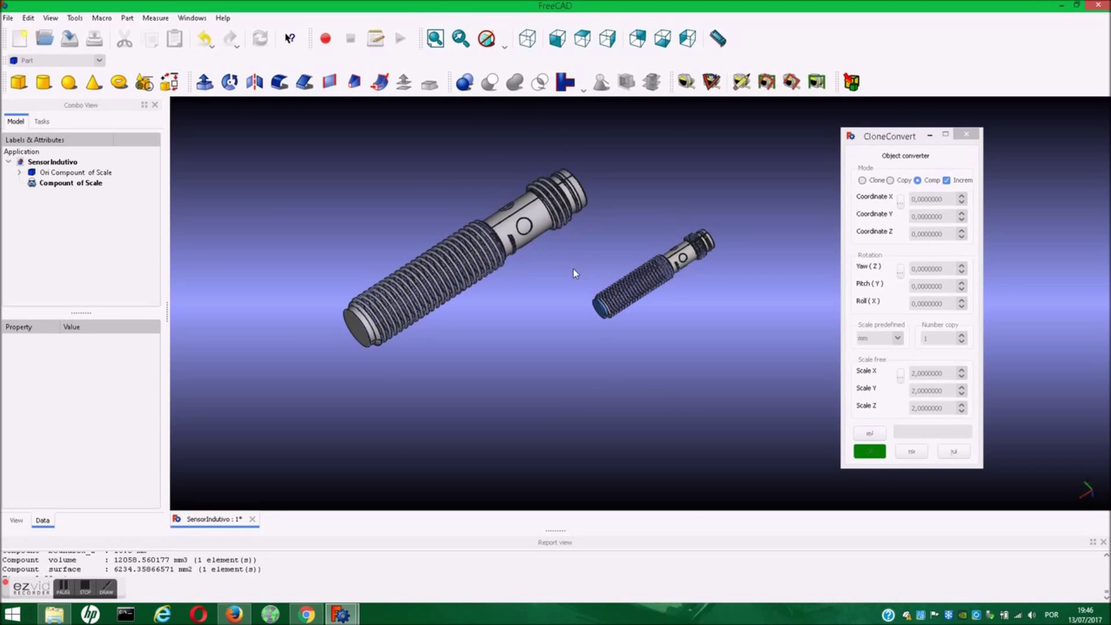
scroll(553, 294, up, 1)
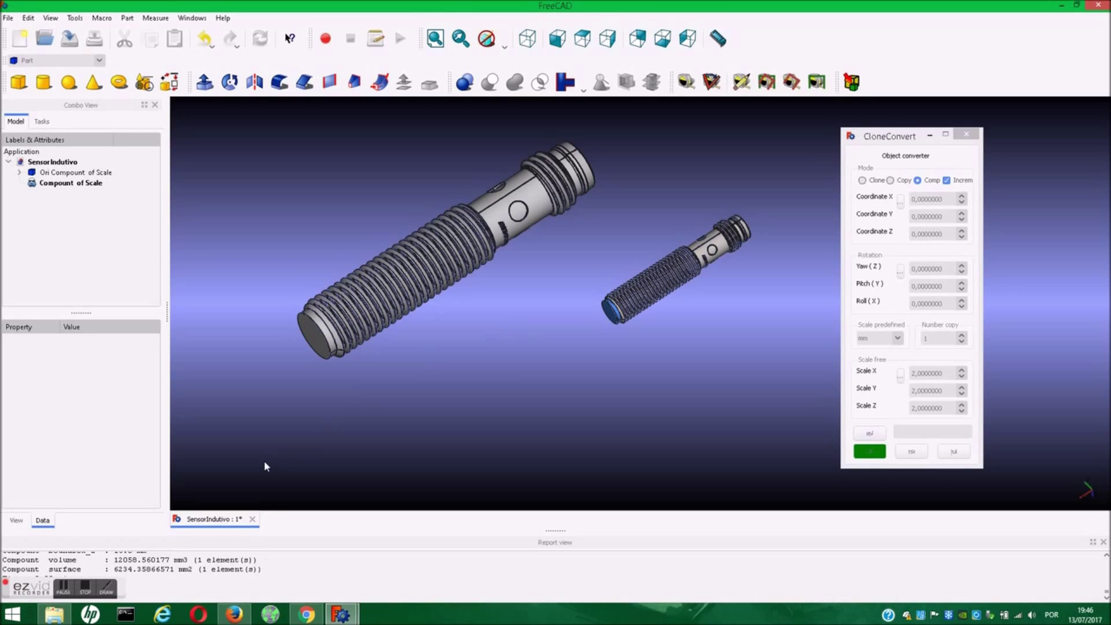
mouse_move(519, 328)
middle_down()
mouse_move(509, 335)
mouse_move(568, 263)
mouse_move(679, 247)
mouse_move(623, 260)
mouse_move(561, 307)
mouse_move(536, 360)
middle_up()
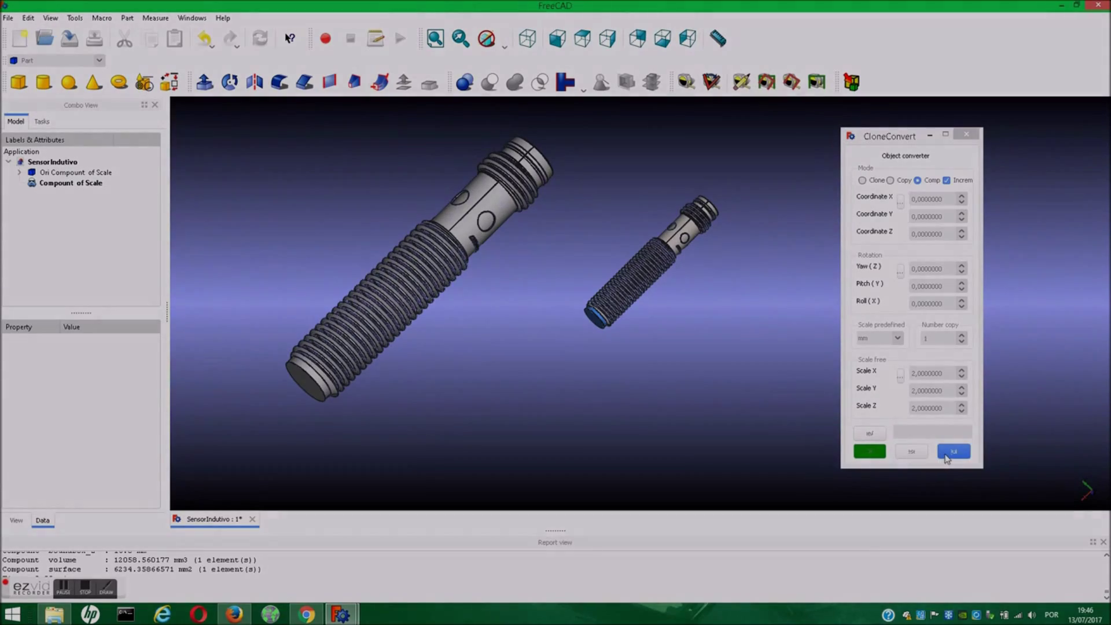
click(949, 452)
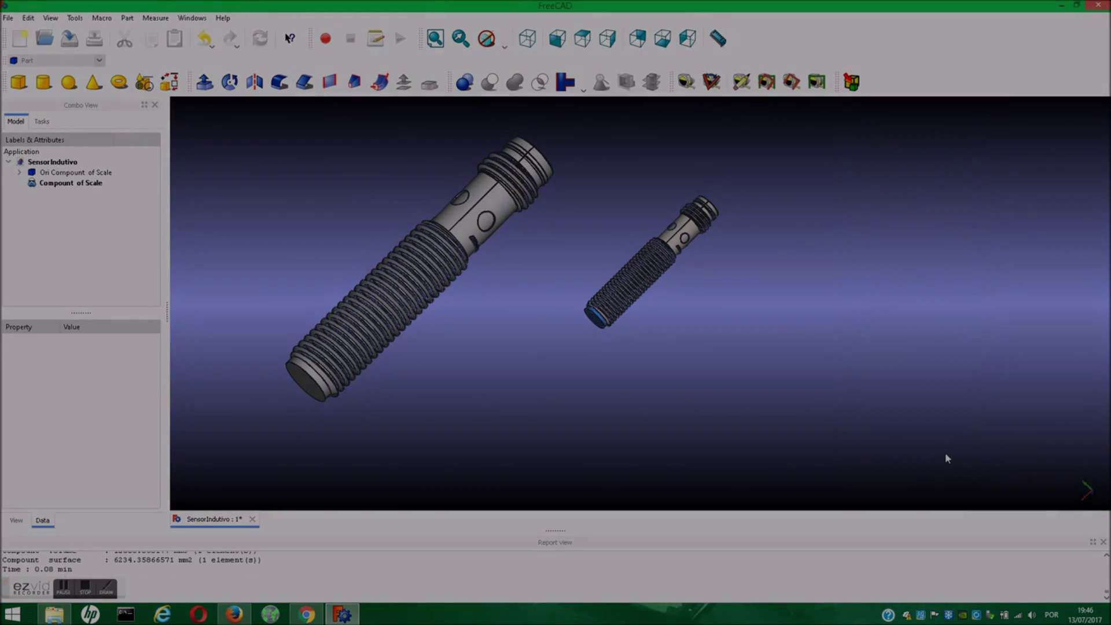